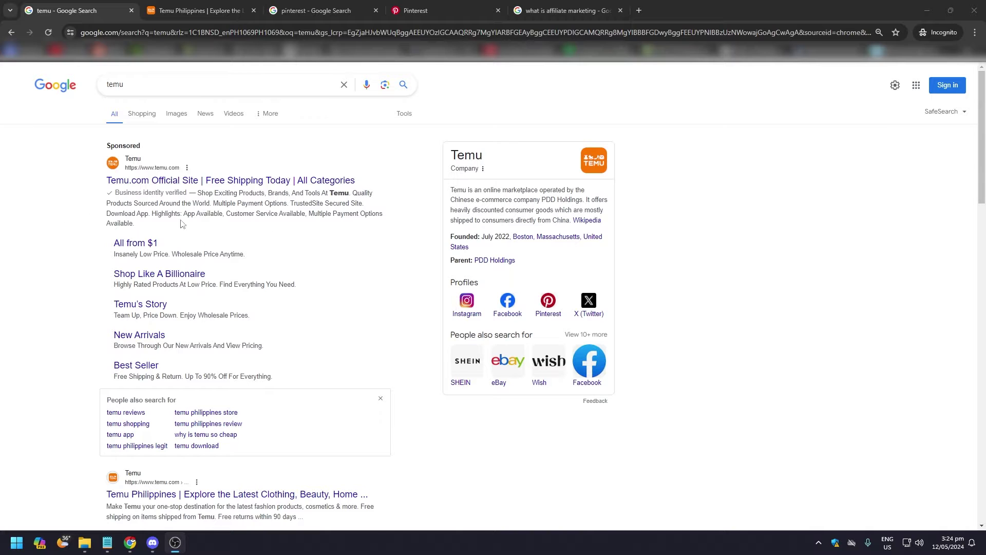
Review the open Google results for affiliate marketing, Temu and Pinterest
{"action": "left_click", "coordinate": [567, 9]}
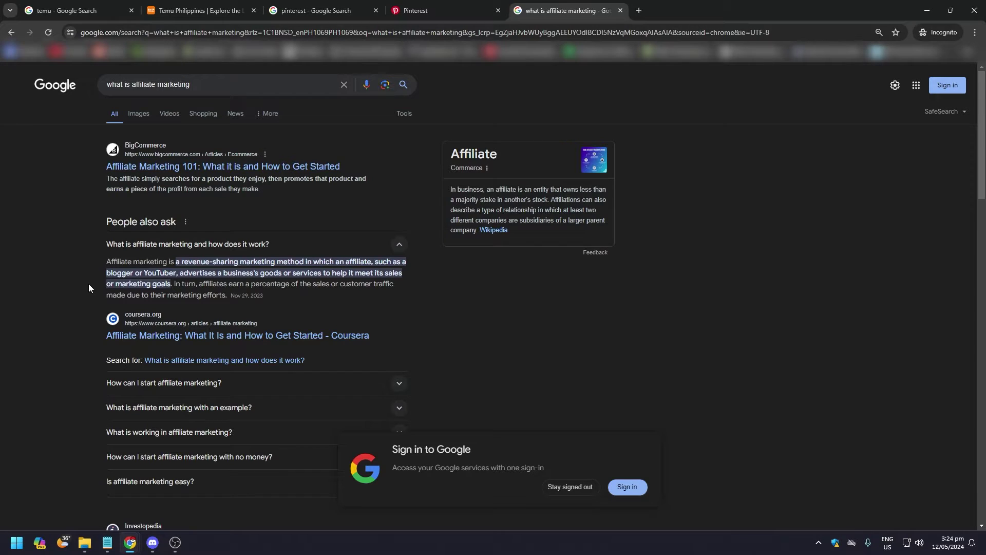
{"action": "left_click", "coordinate": [75, 6]}
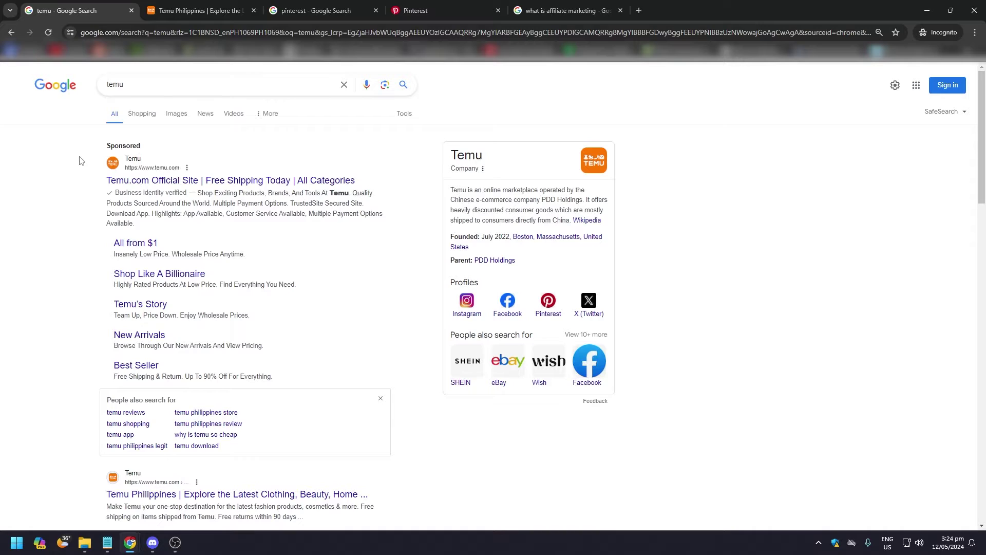
{"action": "left_click", "coordinate": [312, 4]}
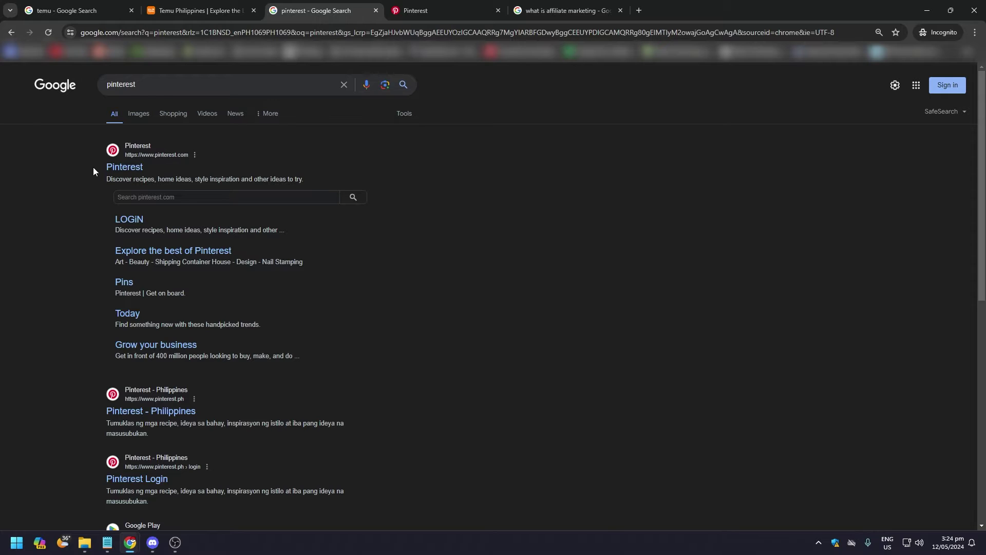
{"action": "left_click", "coordinate": [77, 9]}
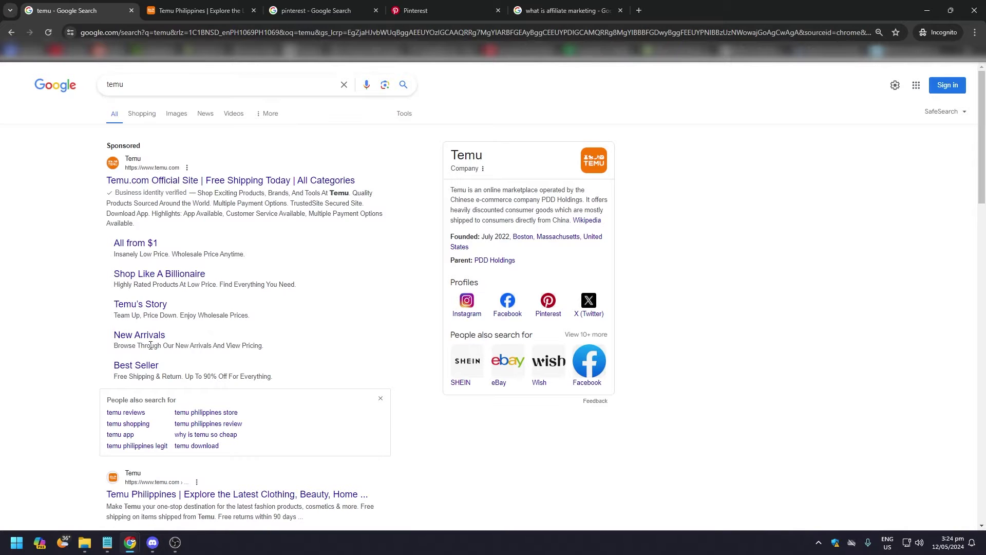
{"action": "scroll", "coordinate": [142, 343], "scroll_direction": "down", "scroll_amount": 3}
{"action": "scroll", "coordinate": [152, 349], "scroll_direction": "up", "scroll_amount": 3}
Close the Temu search results, keep the Temu Philippines site open, and view its Sign in / Register form
{"action": "left_click", "coordinate": [170, 11]}
{"action": "left_click", "coordinate": [135, 11]}
{"action": "left_click", "coordinate": [131, 12]}
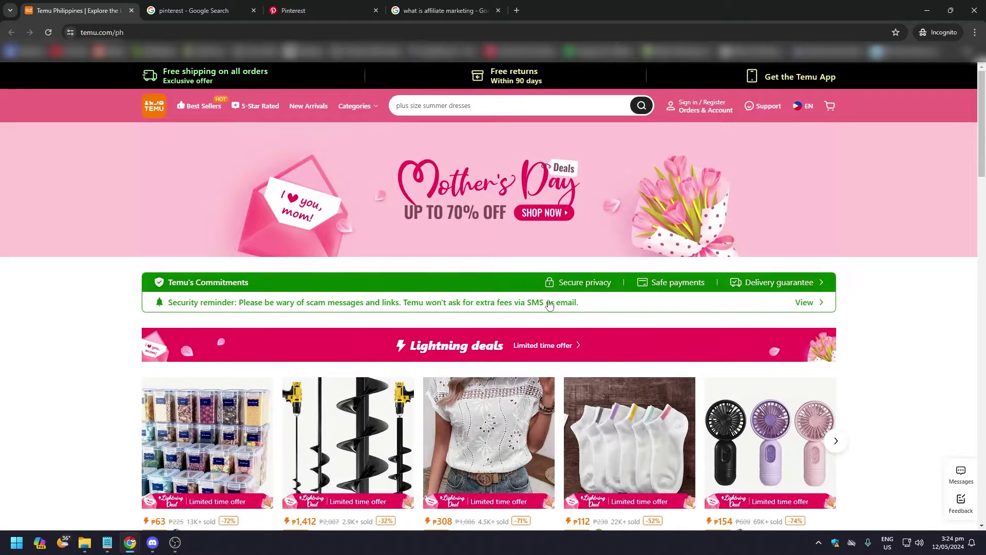
{"action": "left_click", "coordinate": [707, 106]}
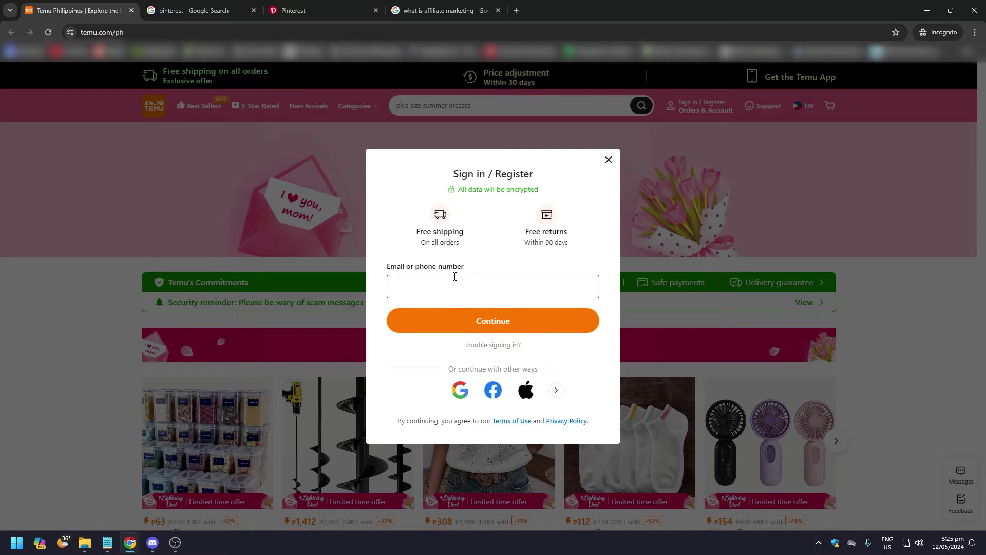
{"action": "left_click", "coordinate": [88, 284]}
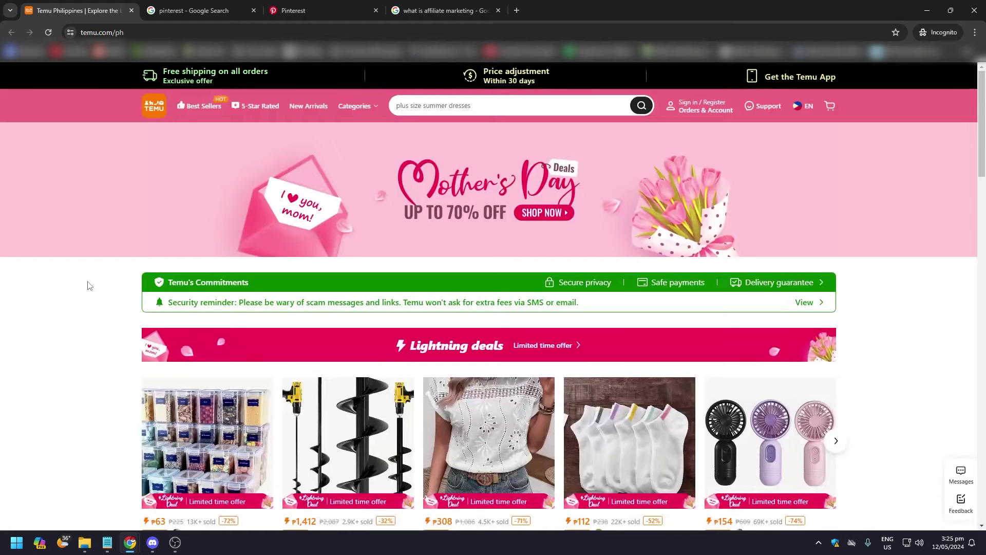
Close all pages except the Pinterest site and view its sign-up form
{"action": "left_click", "coordinate": [132, 9]}
{"action": "left_click", "coordinate": [376, 10]}
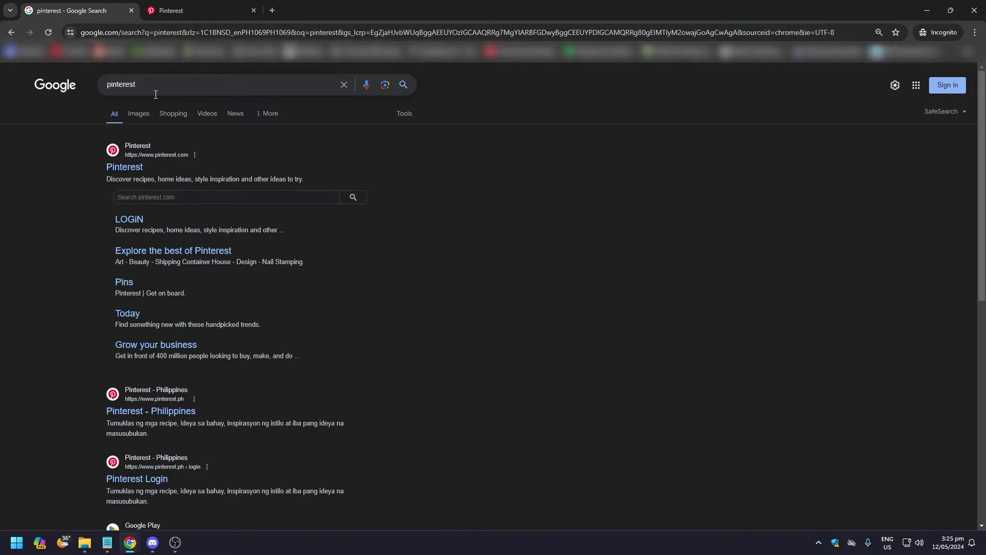
{"action": "left_click", "coordinate": [207, 7]}
{"action": "left_click", "coordinate": [131, 11]}
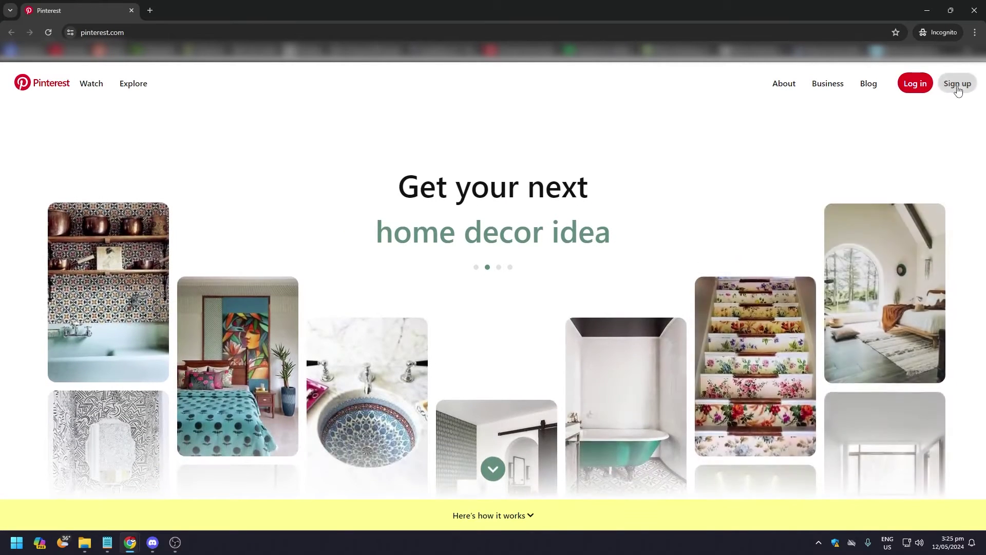
{"action": "left_click", "coordinate": [953, 87]}
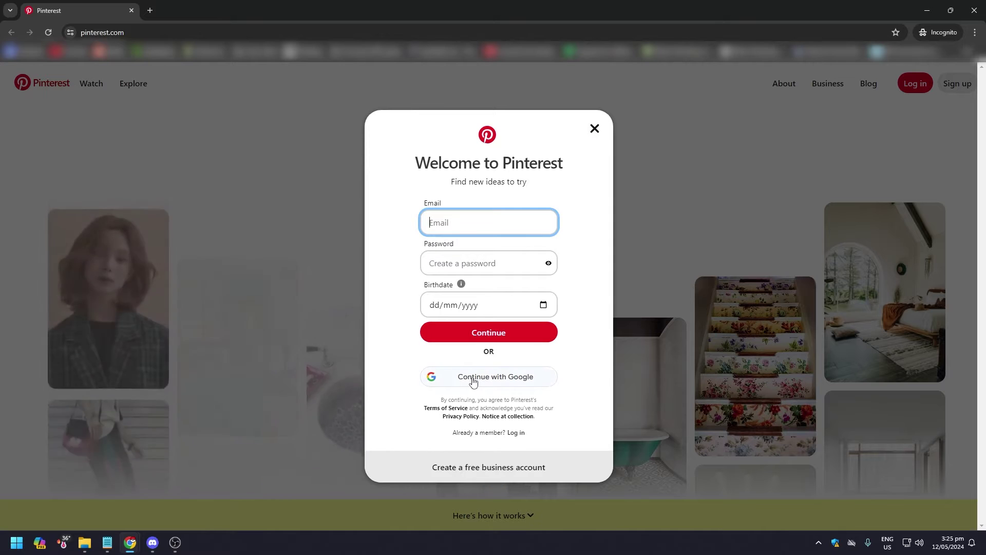
{"action": "left_click", "coordinate": [595, 130]}
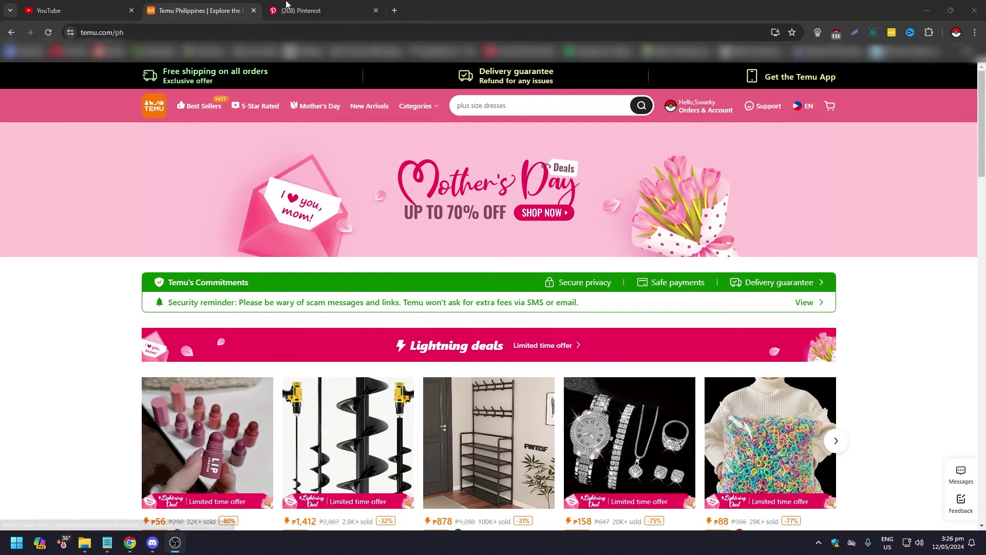
Look over the signed-in Pinterest and Temu home pages
{"action": "left_click", "coordinate": [304, 3]}
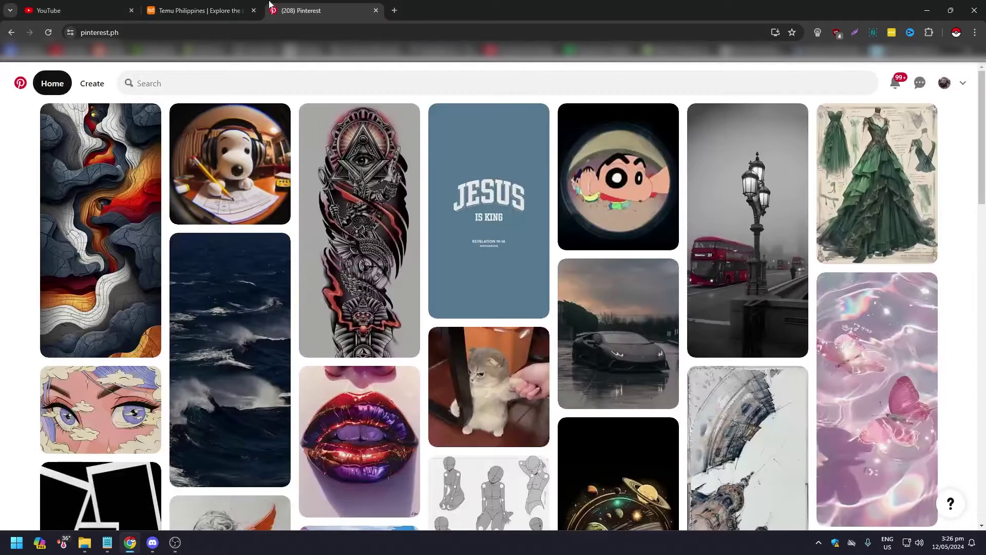
{"action": "left_click", "coordinate": [238, 6]}
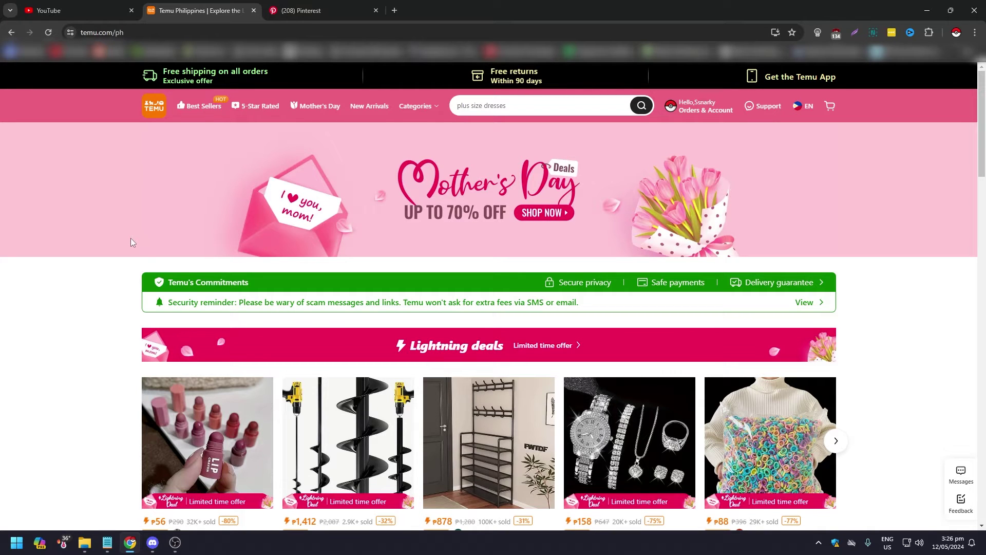
{"action": "left_click", "coordinate": [289, 7]}
{"action": "left_click", "coordinate": [221, 4]}
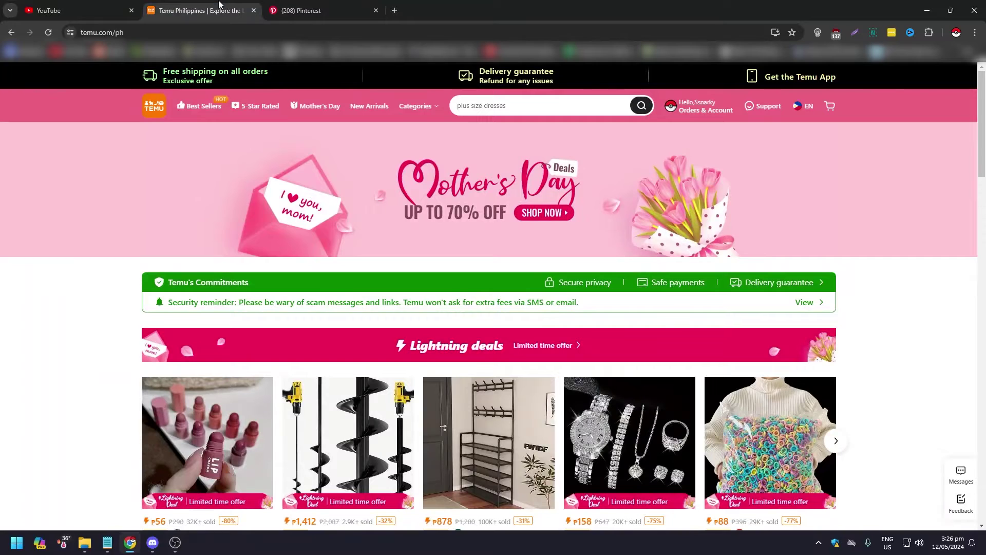
{"action": "left_click", "coordinate": [286, 4]}
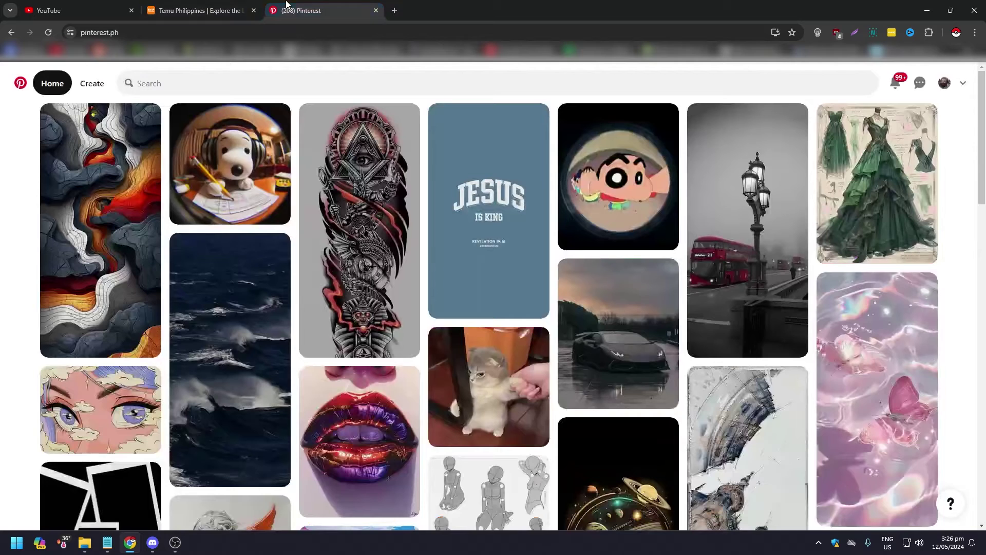
Open Temu's "Affiliate - Click for cash" page from the site footer
{"action": "left_click", "coordinate": [231, 6]}
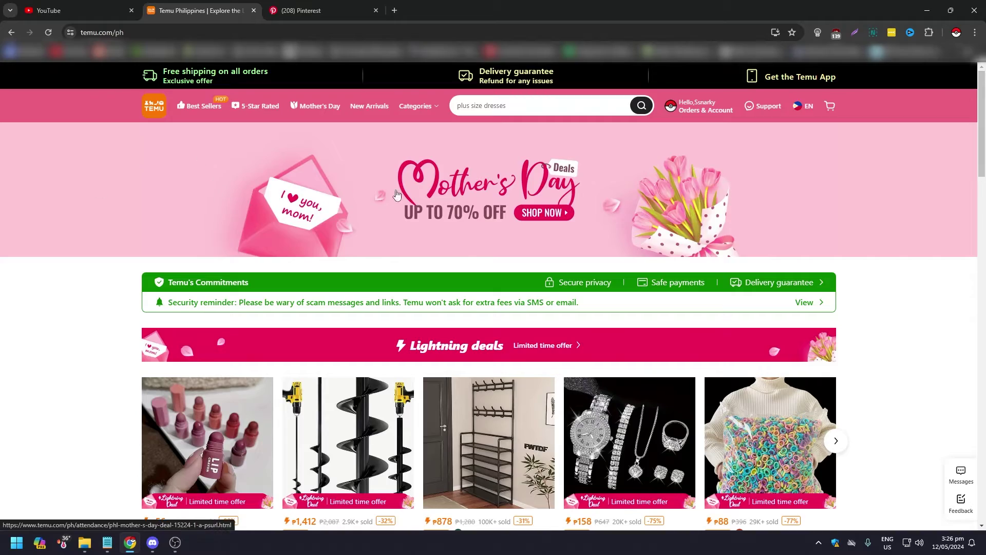
{"action": "left_click_drag", "start_coordinate": [982, 87], "coordinate": [981, 482]}
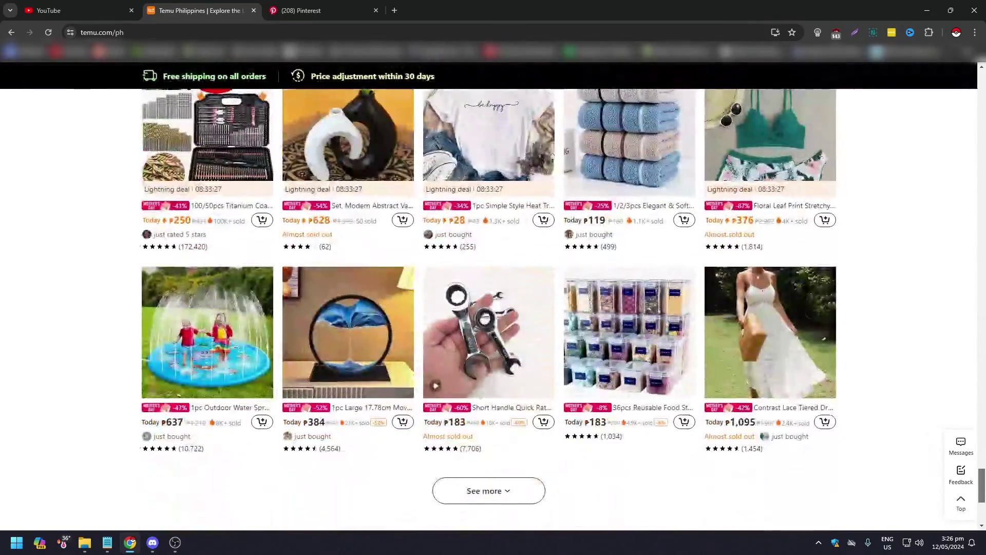
{"action": "scroll", "coordinate": [858, 458], "scroll_direction": "down", "scroll_amount": 5}
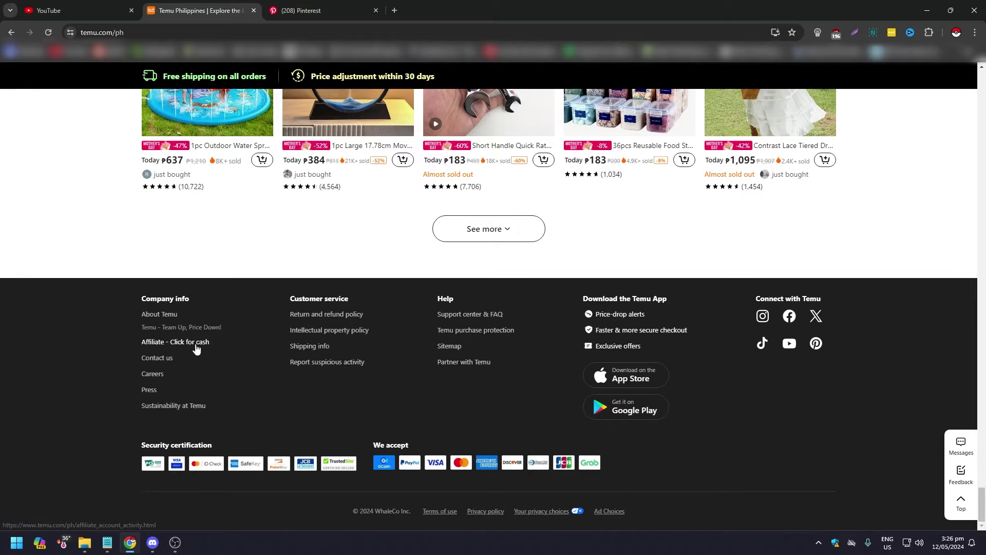
{"action": "left_click", "coordinate": [157, 348]}
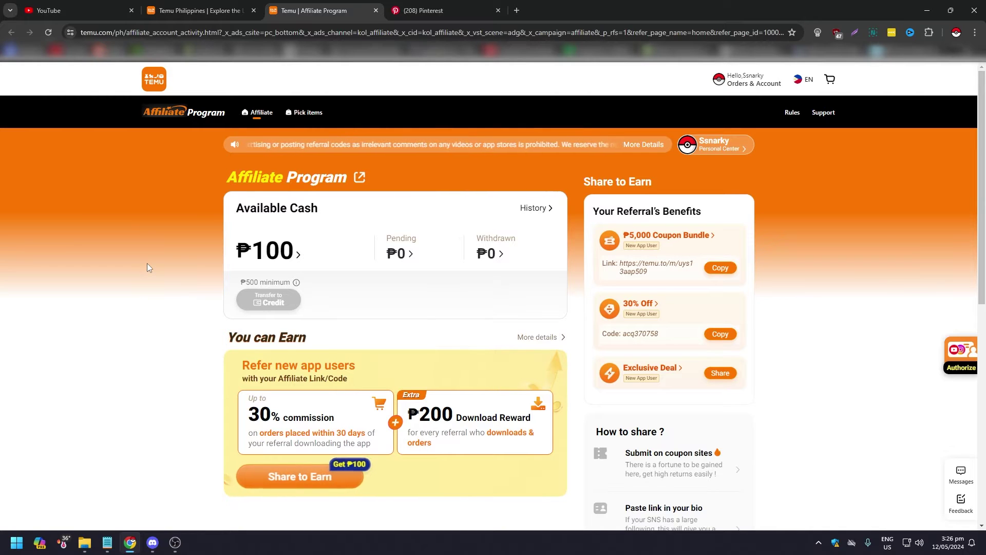
Examine the referral link and the 30% Off referral code among the referral benefits on the Affiliate Program page
{"action": "scroll", "coordinate": [147, 263], "scroll_direction": "down", "scroll_amount": 1}
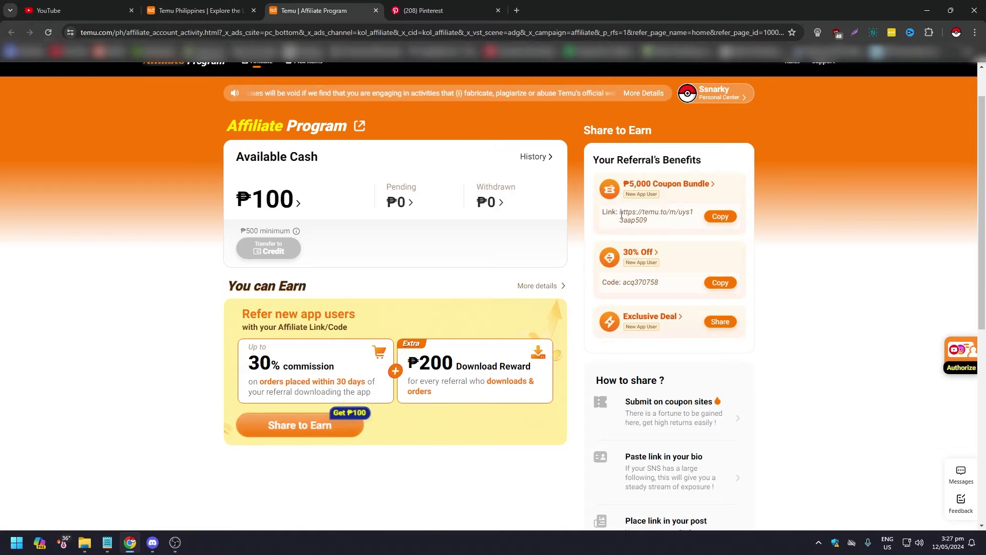
{"action": "left_click_drag", "start_coordinate": [663, 283], "coordinate": [619, 282]}
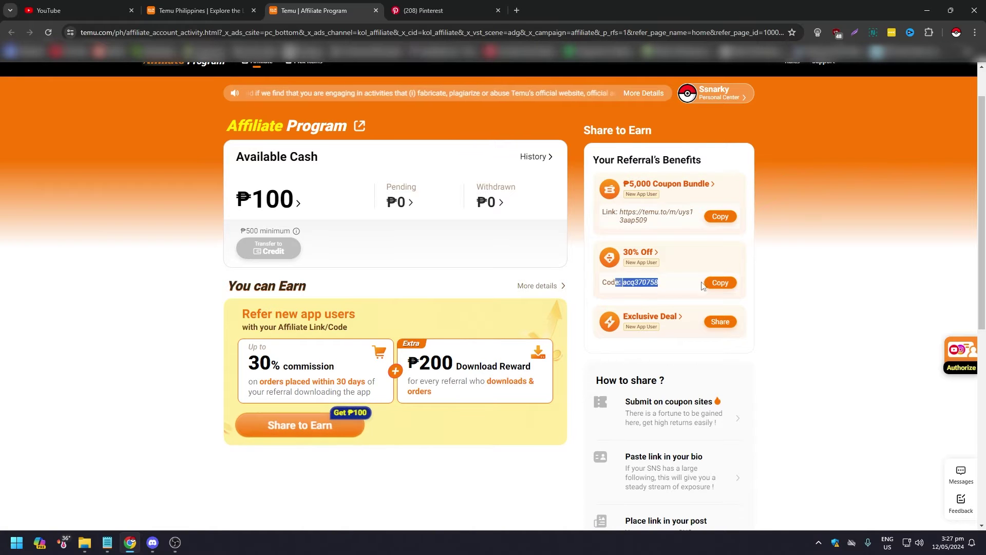
{"action": "left_click", "coordinate": [423, 10]}
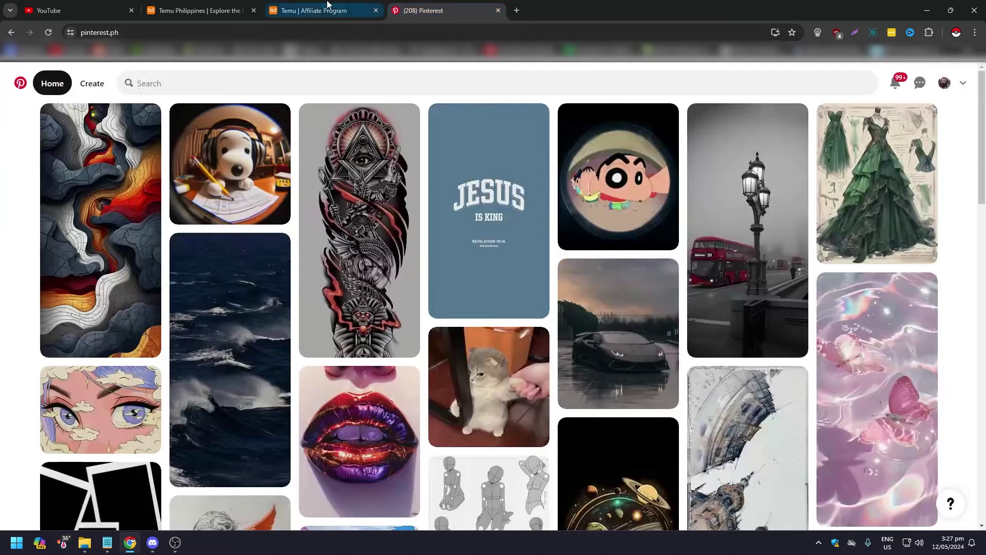
{"action": "left_click", "coordinate": [313, 10]}
Browse the Temu home page's lightning deals, categories and recommended providers for products to promote
{"action": "left_click", "coordinate": [224, 5]}
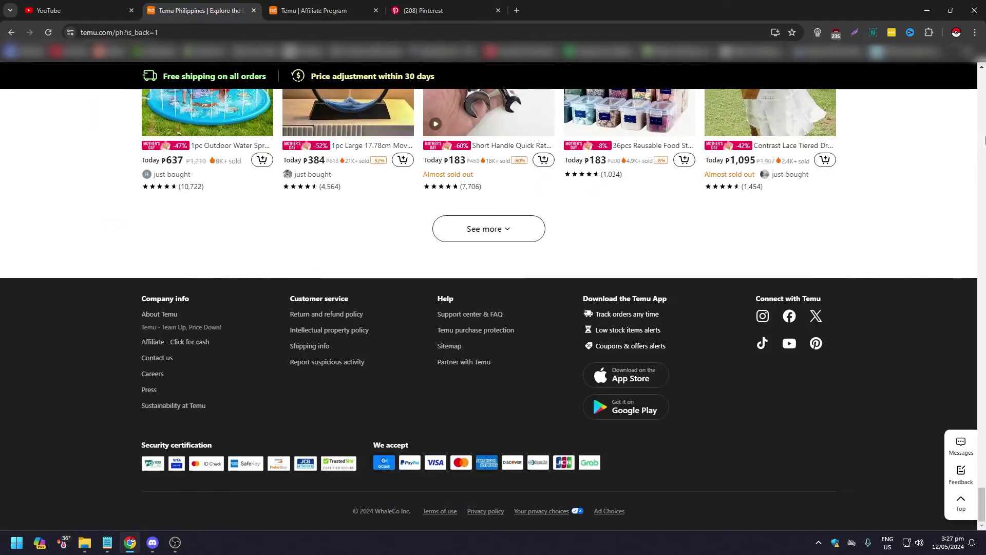
{"action": "left_click", "coordinate": [982, 83]}
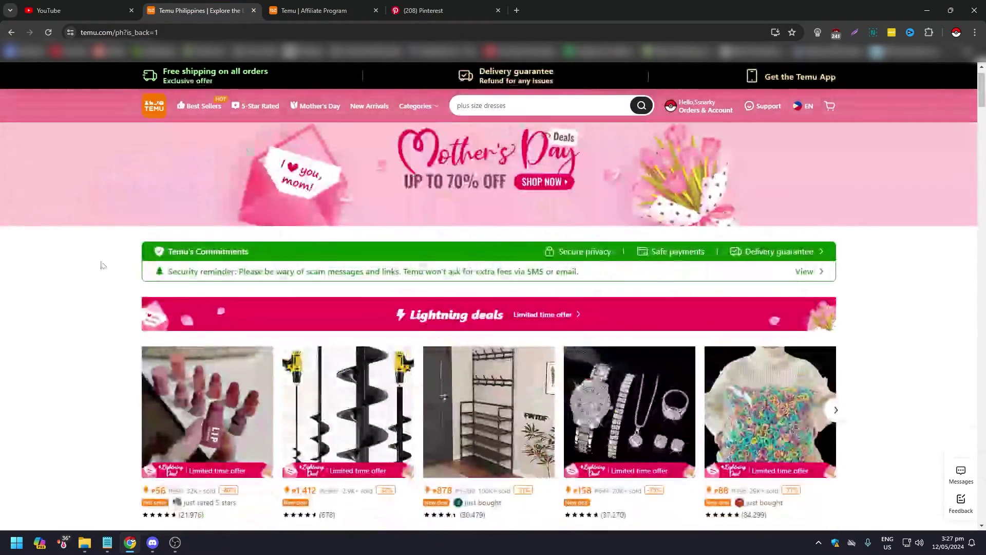
{"action": "scroll", "coordinate": [93, 293], "scroll_direction": "down", "scroll_amount": 7}
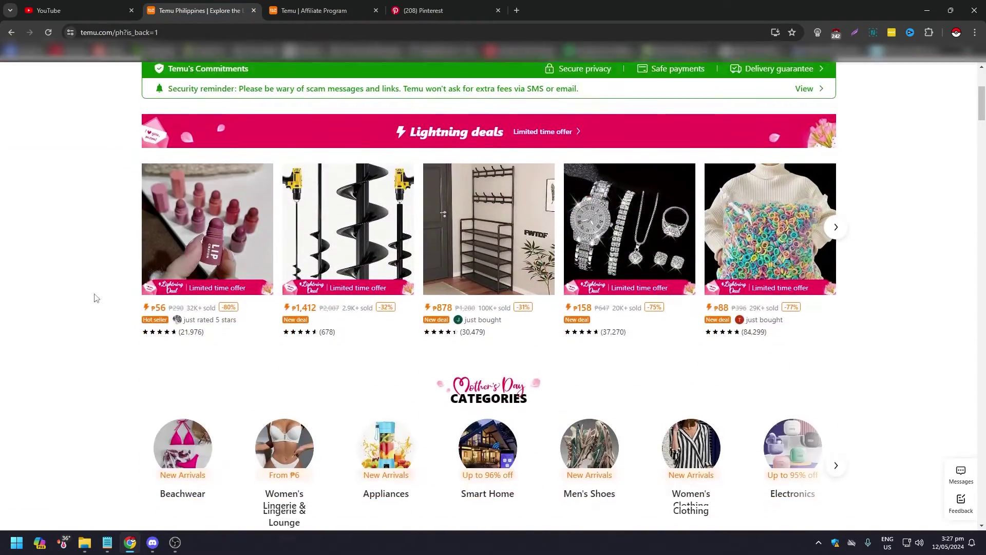
{"action": "scroll", "coordinate": [132, 205], "scroll_direction": "up", "scroll_amount": 2}
{"action": "scroll", "coordinate": [317, 219], "scroll_direction": "up", "scroll_amount": 3}
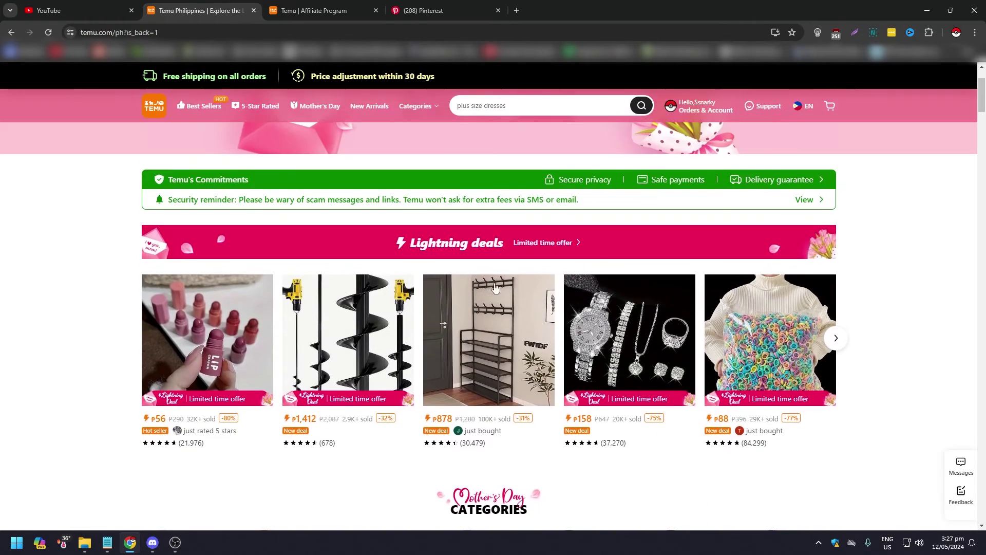
{"action": "scroll", "coordinate": [404, 348], "scroll_direction": "down", "scroll_amount": 8}
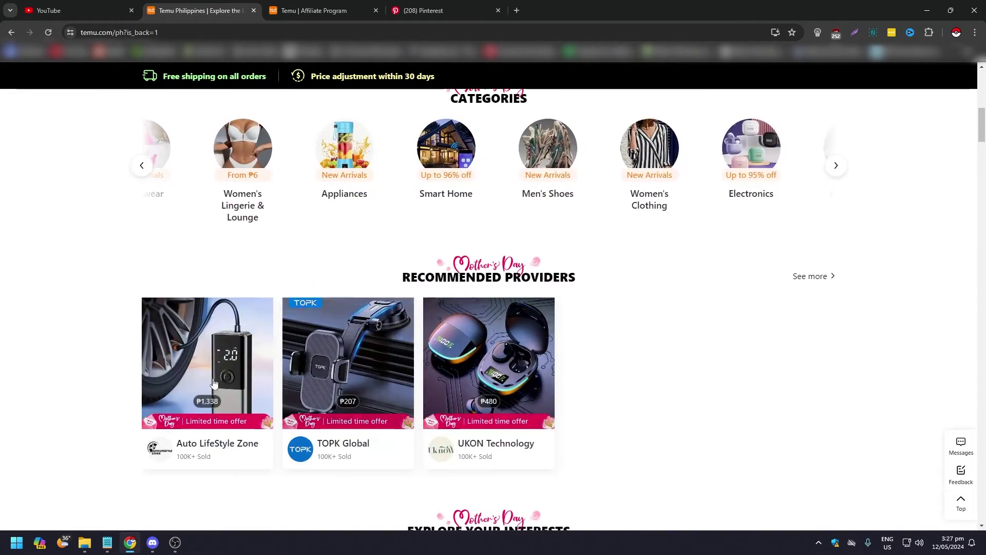
{"action": "scroll", "coordinate": [117, 355], "scroll_direction": "up", "scroll_amount": 10}
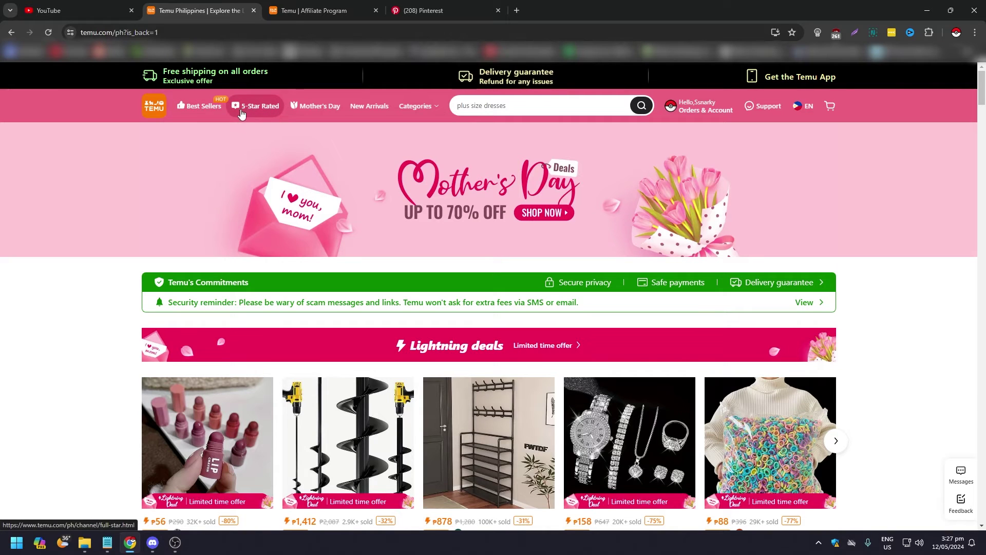
Open Temu's Best Sellers and look through the overall product list
{"action": "left_click", "coordinate": [205, 109]}
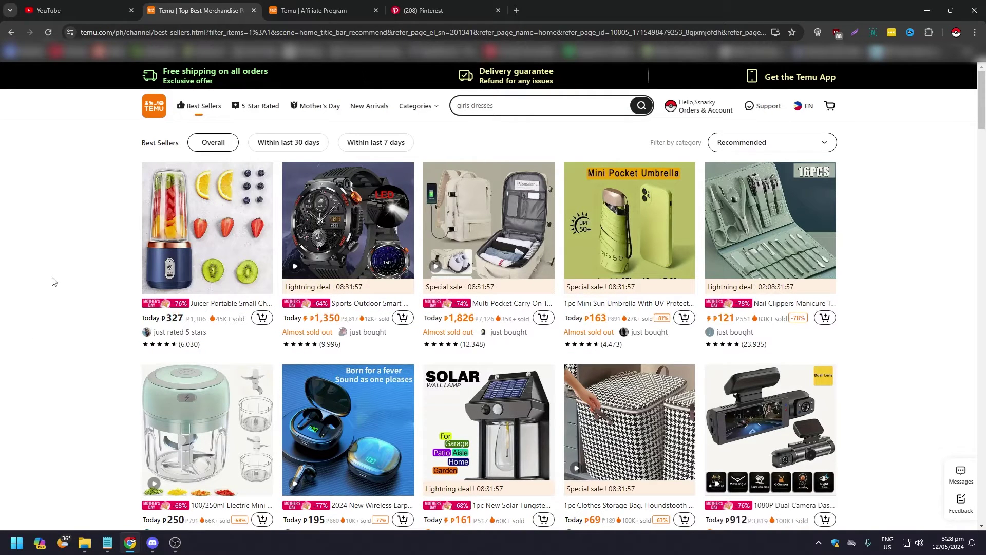
{"action": "scroll", "coordinate": [63, 278], "scroll_direction": "down", "scroll_amount": 20}
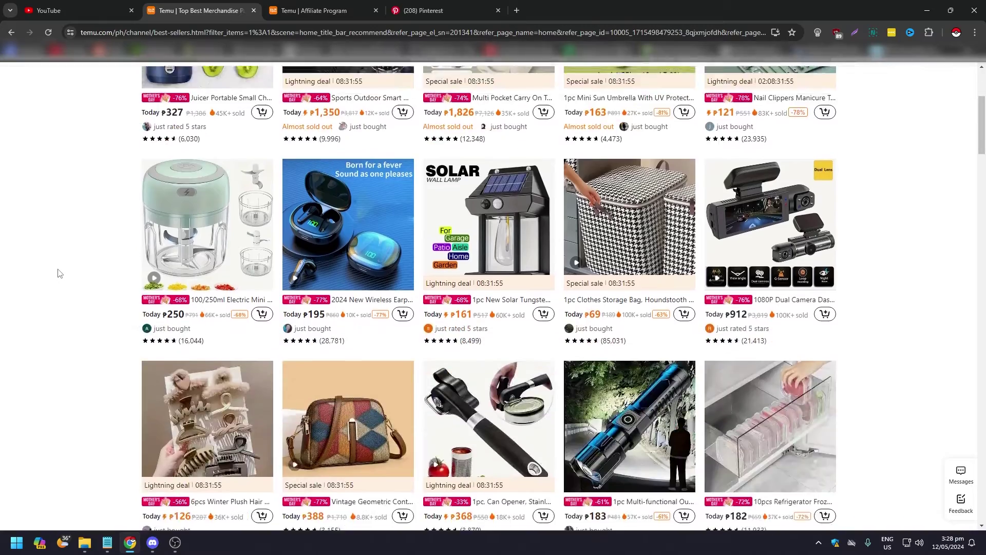
{"action": "scroll", "coordinate": [59, 273], "scroll_direction": "down", "scroll_amount": 6}
{"action": "scroll", "coordinate": [59, 262], "scroll_direction": "up", "scroll_amount": 20}
{"action": "scroll", "coordinate": [55, 240], "scroll_direction": "up", "scroll_amount": 6}
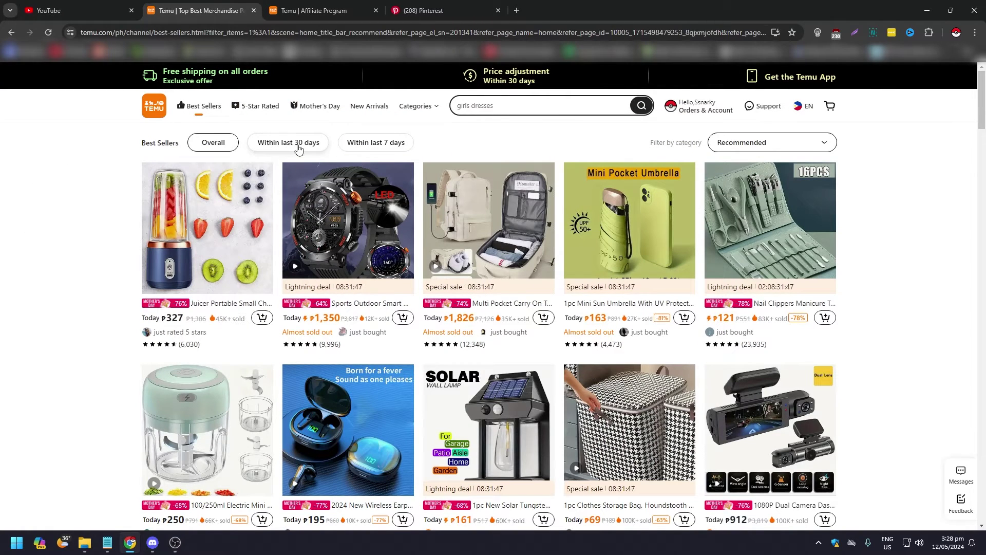
Filter the best sellers to those within the last 7 days and look through the products
{"action": "left_click", "coordinate": [377, 144]}
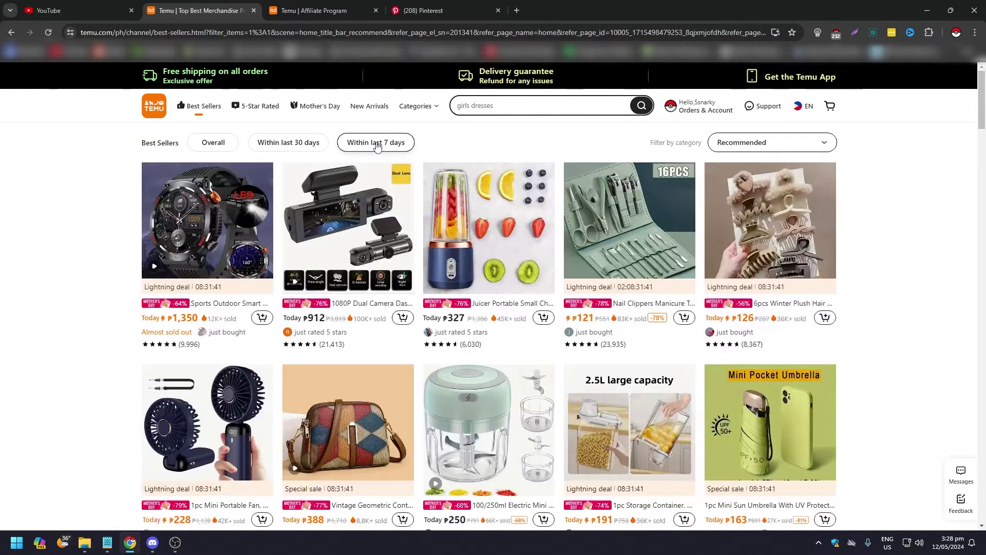
{"action": "scroll", "coordinate": [119, 253], "scroll_direction": "down", "scroll_amount": 9}
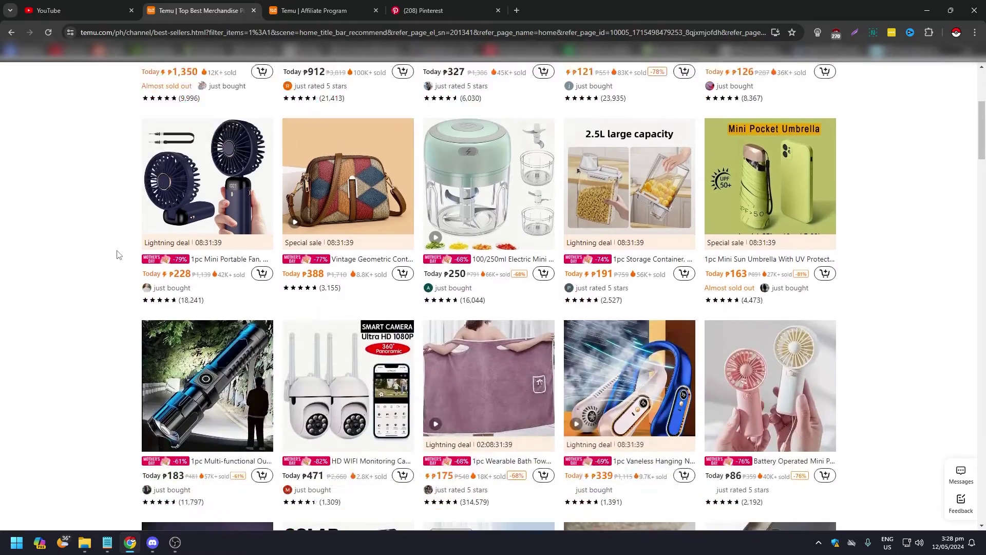
{"action": "scroll", "coordinate": [116, 254], "scroll_direction": "up", "scroll_amount": 7}
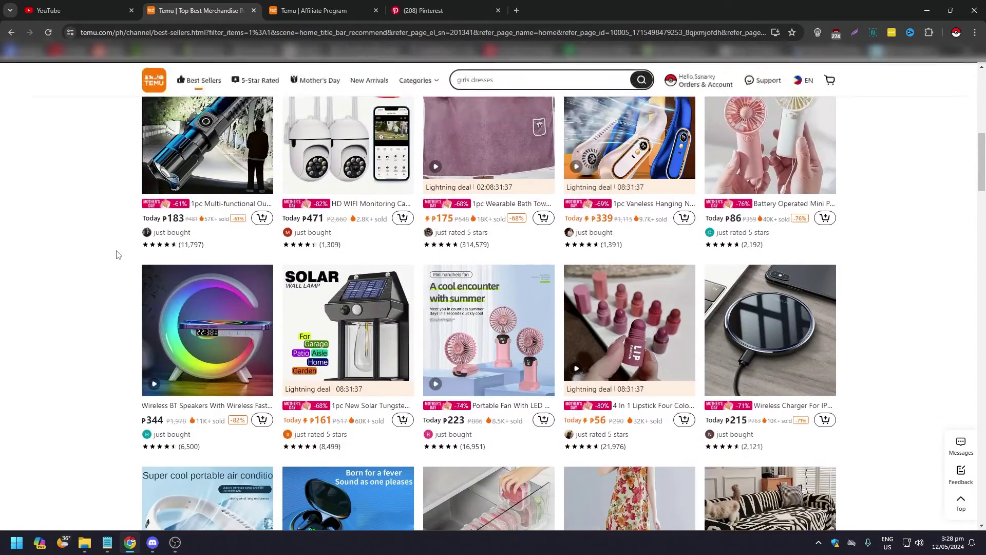
{"action": "scroll", "coordinate": [116, 253], "scroll_direction": "up", "scroll_amount": 4}
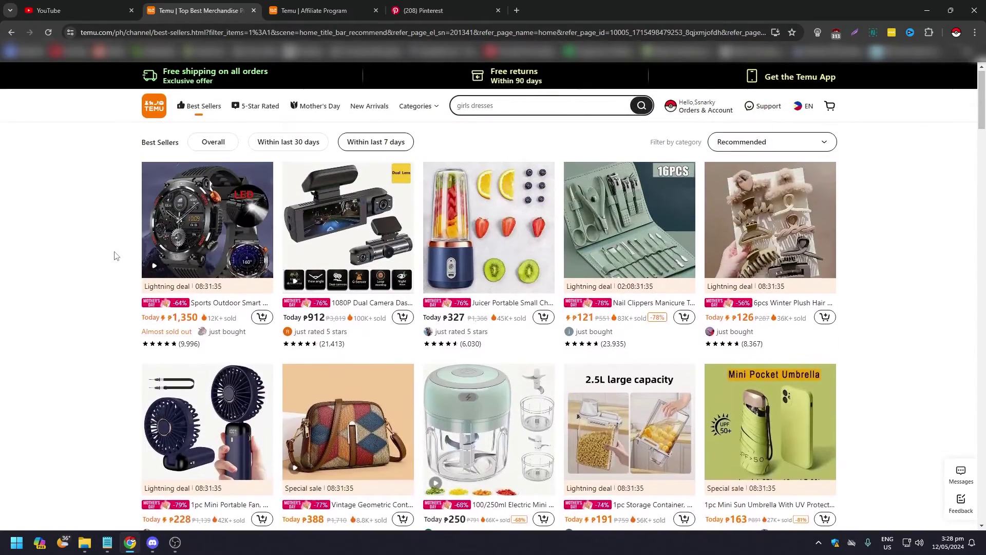
Examine the best sellers of the last 7 days further down the list for products worth promoting
{"action": "scroll", "coordinate": [82, 389], "scroll_direction": "down", "scroll_amount": 2}
{"action": "scroll", "coordinate": [82, 389], "scroll_direction": "down", "scroll_amount": 1}
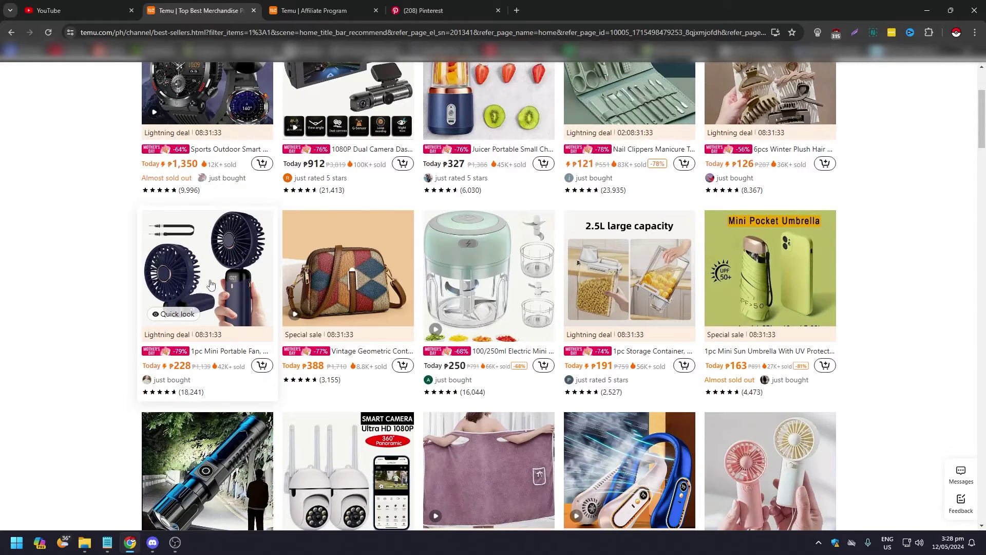
{"action": "scroll", "coordinate": [220, 292], "scroll_direction": "down", "scroll_amount": 1}
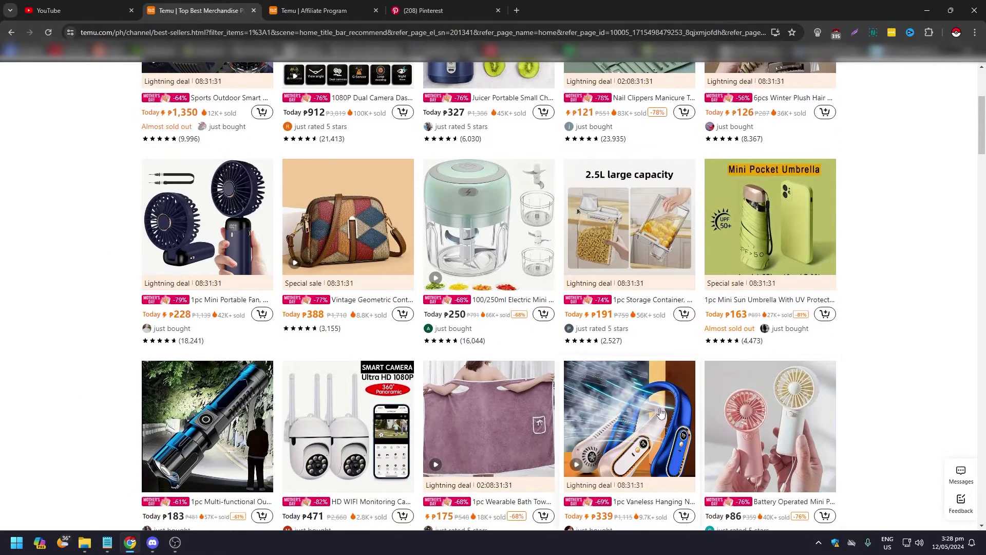
{"action": "scroll", "coordinate": [520, 352], "scroll_direction": "down", "scroll_amount": 2}
{"action": "scroll", "coordinate": [521, 352], "scroll_direction": "down", "scroll_amount": 4}
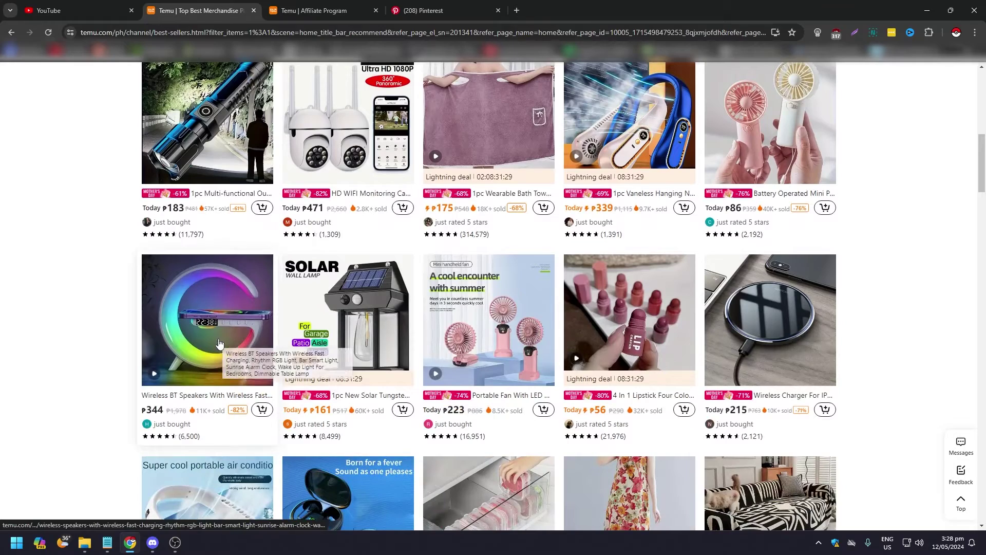
{"action": "scroll", "coordinate": [555, 410], "scroll_direction": "down", "scroll_amount": 4}
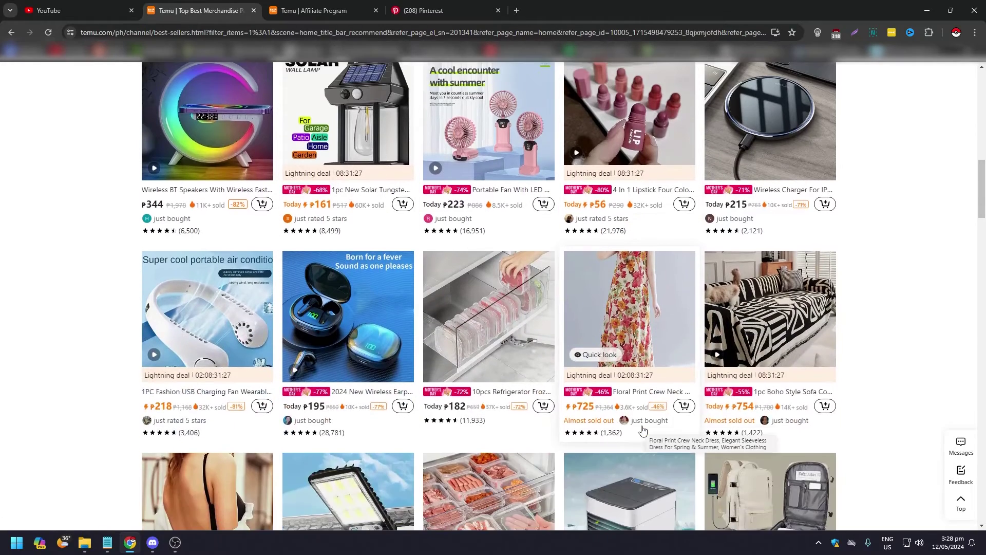
{"action": "scroll", "coordinate": [359, 334], "scroll_direction": "down", "scroll_amount": 5}
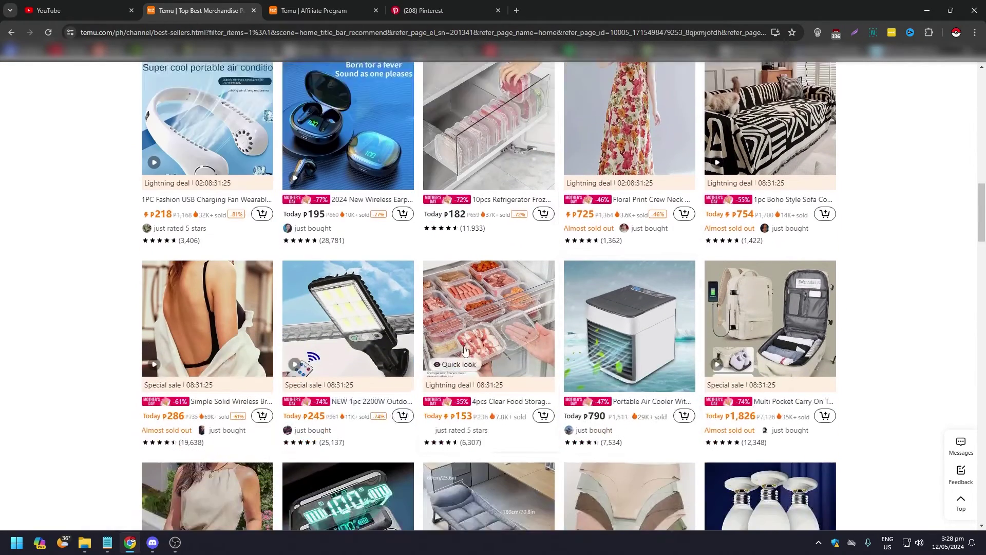
{"action": "scroll", "coordinate": [114, 313], "scroll_direction": "down", "scroll_amount": 3}
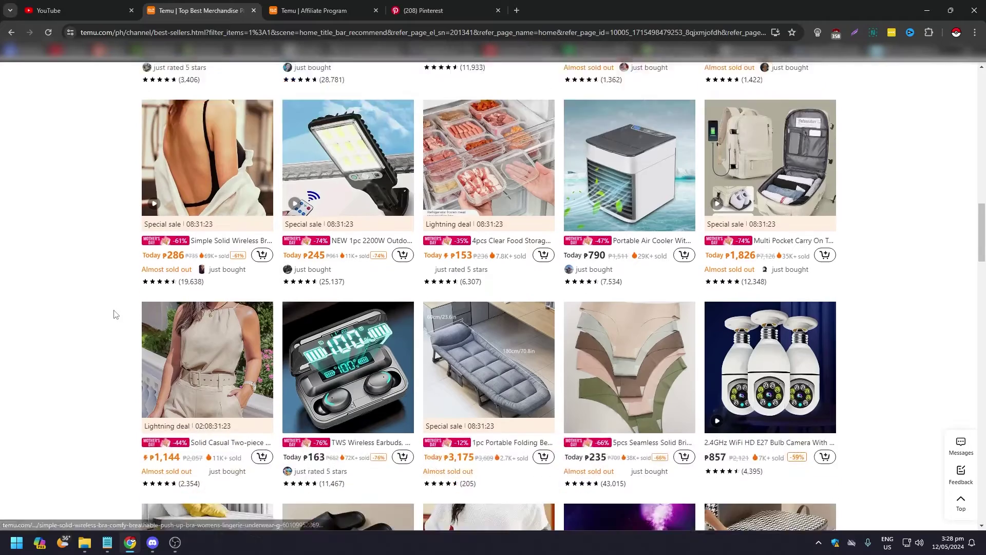
{"action": "scroll", "coordinate": [123, 298], "scroll_direction": "up", "scroll_amount": 8}
{"action": "scroll", "coordinate": [132, 276], "scroll_direction": "up", "scroll_amount": 12}
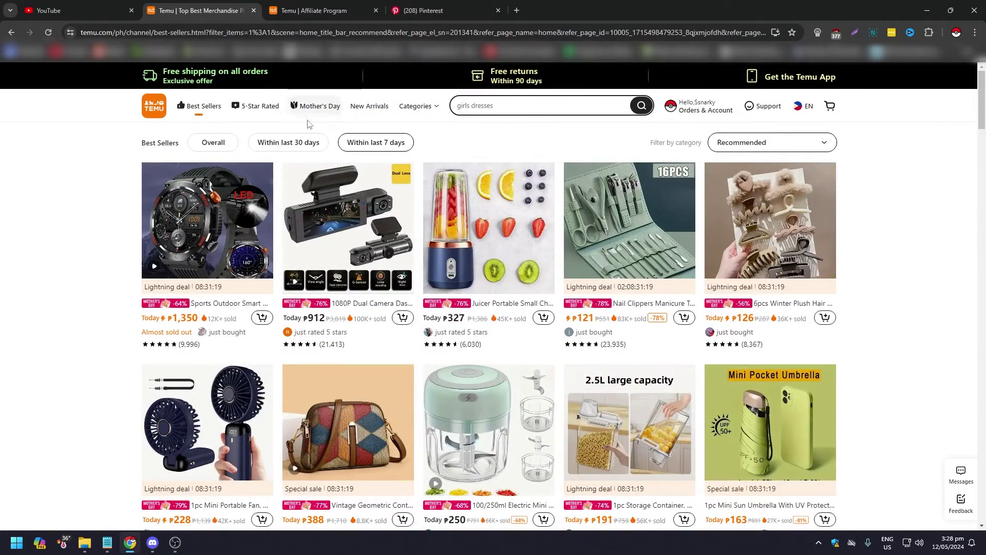
Filter the best sellers to those within the last 30 days and look through the products
{"action": "left_click", "coordinate": [299, 147]}
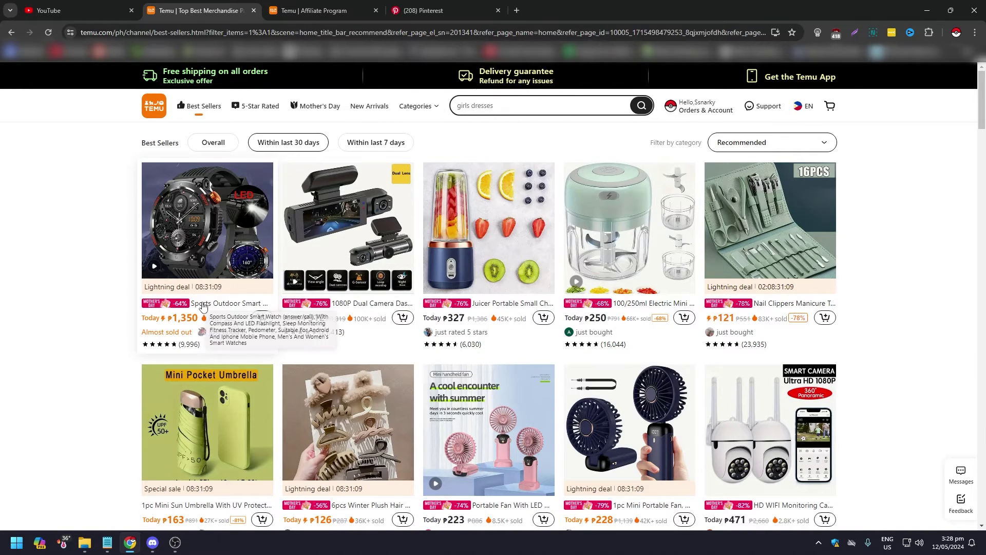
{"action": "scroll", "coordinate": [148, 292], "scroll_direction": "down", "scroll_amount": 10}
{"action": "scroll", "coordinate": [147, 292], "scroll_direction": "down", "scroll_amount": 7}
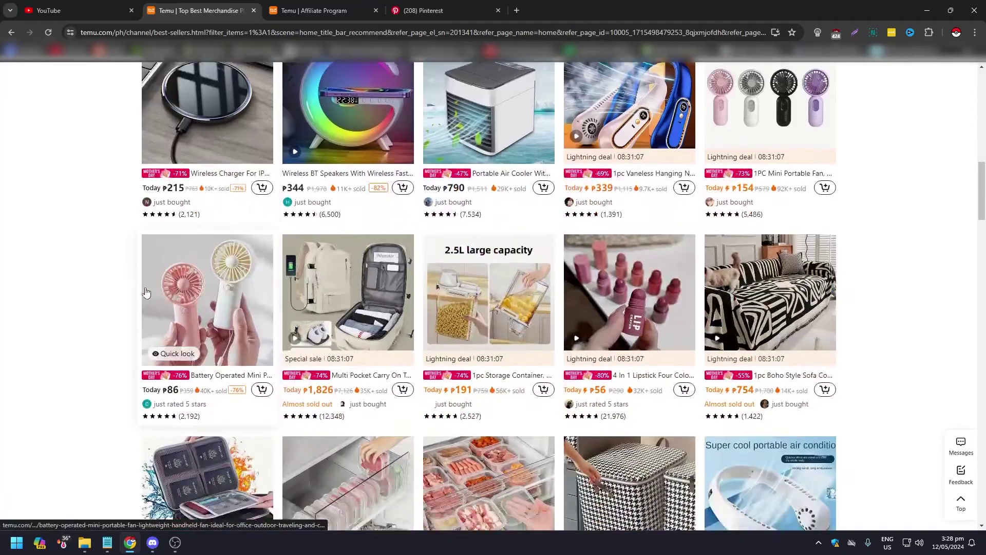
{"action": "scroll", "coordinate": [82, 308], "scroll_direction": "up", "scroll_amount": 7}
{"action": "scroll", "coordinate": [80, 309], "scroll_direction": "up", "scroll_amount": 10}
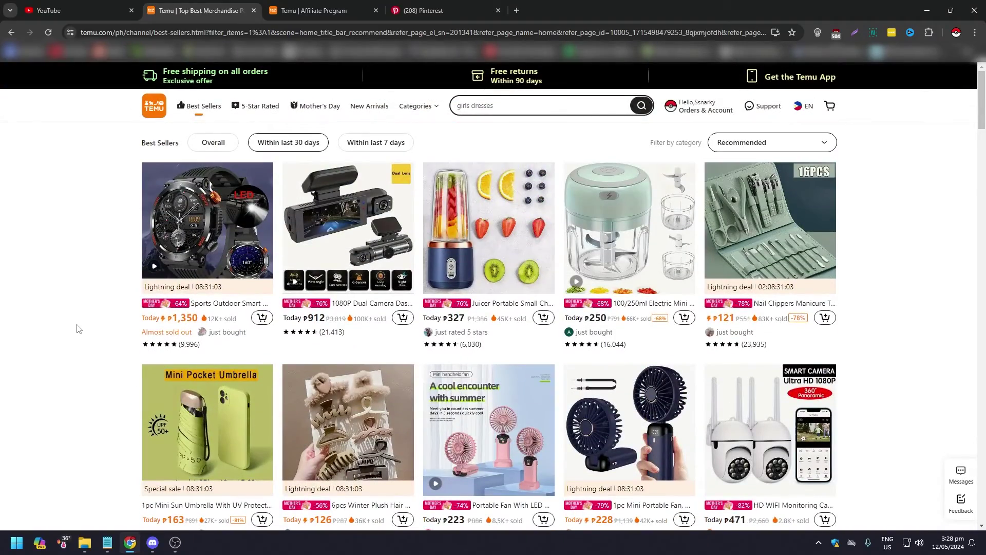
Open the navy 1pc Mini Portable Fan listing from the best sellers and review its details, images and customer reviews
{"action": "scroll", "coordinate": [92, 323], "scroll_direction": "down", "scroll_amount": 4}
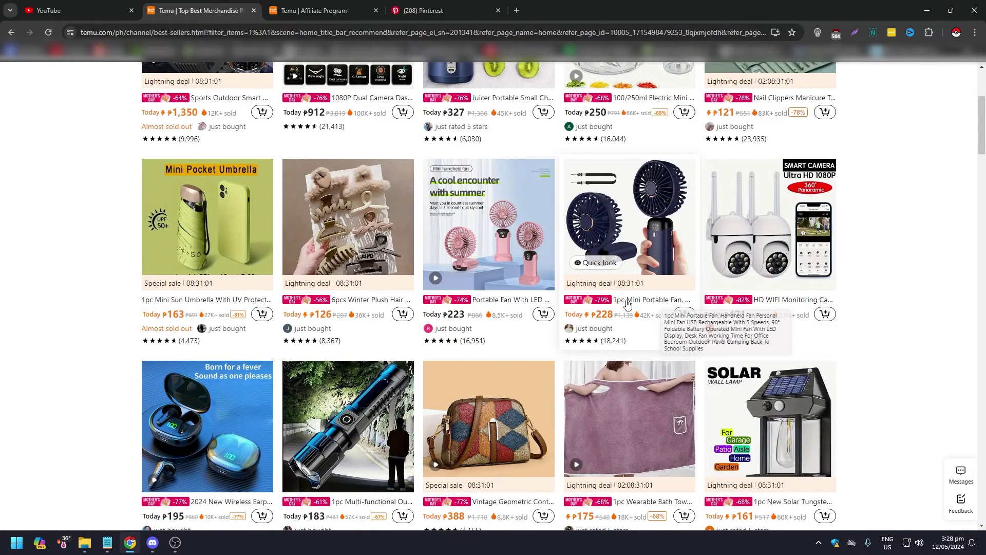
{"action": "left_click", "coordinate": [636, 305]}
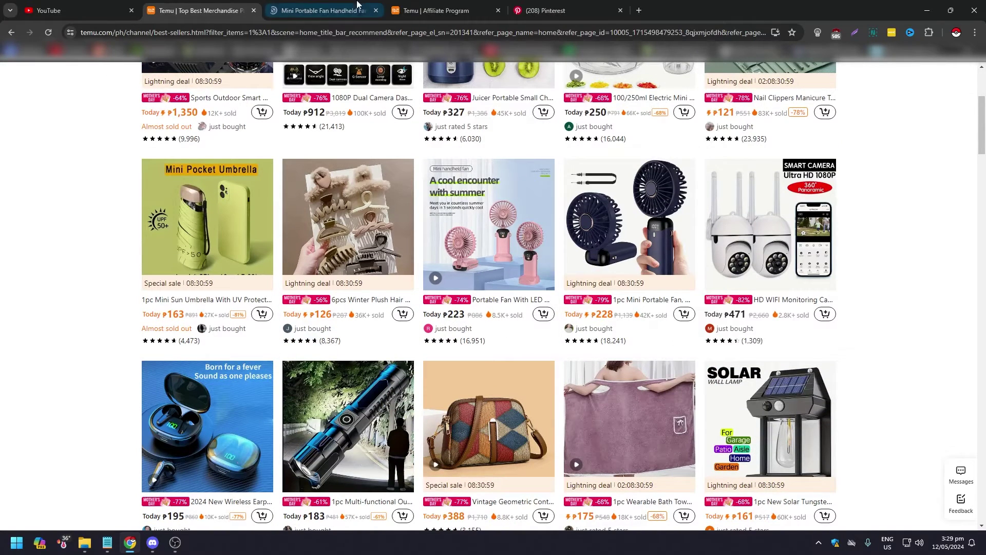
{"action": "left_click", "coordinate": [283, 12]}
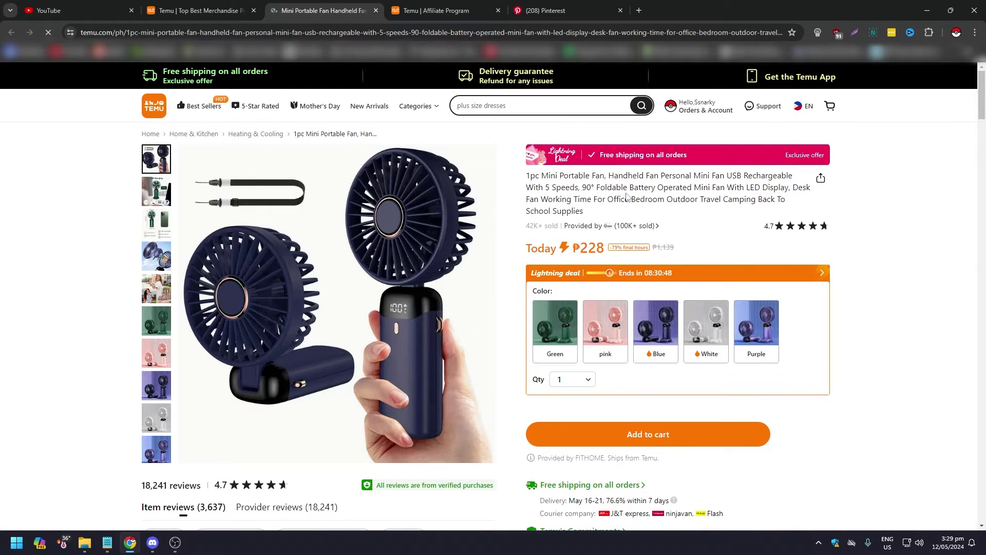
{"action": "scroll", "coordinate": [626, 196], "scroll_direction": "down", "scroll_amount": 7}
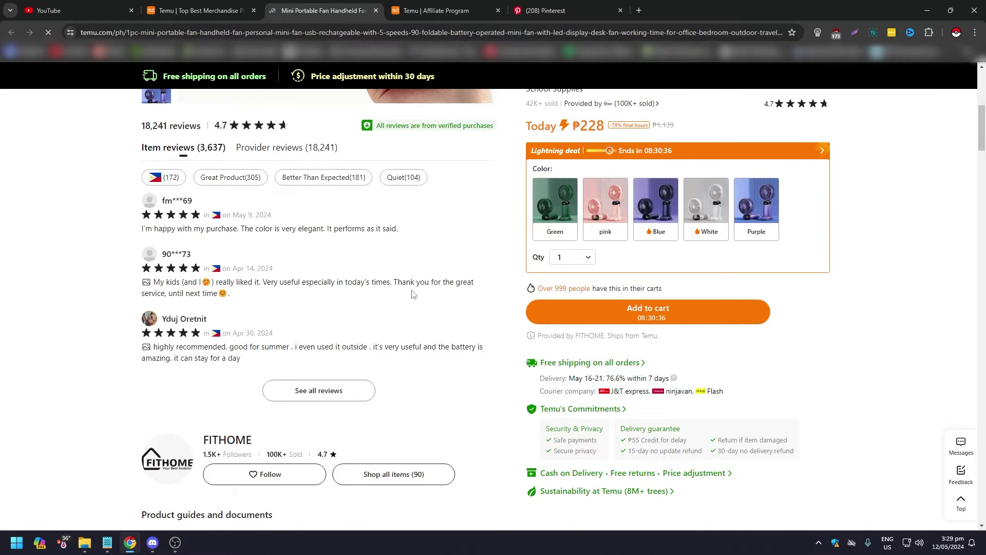
{"action": "scroll", "coordinate": [302, 295], "scroll_direction": "up", "scroll_amount": 7}
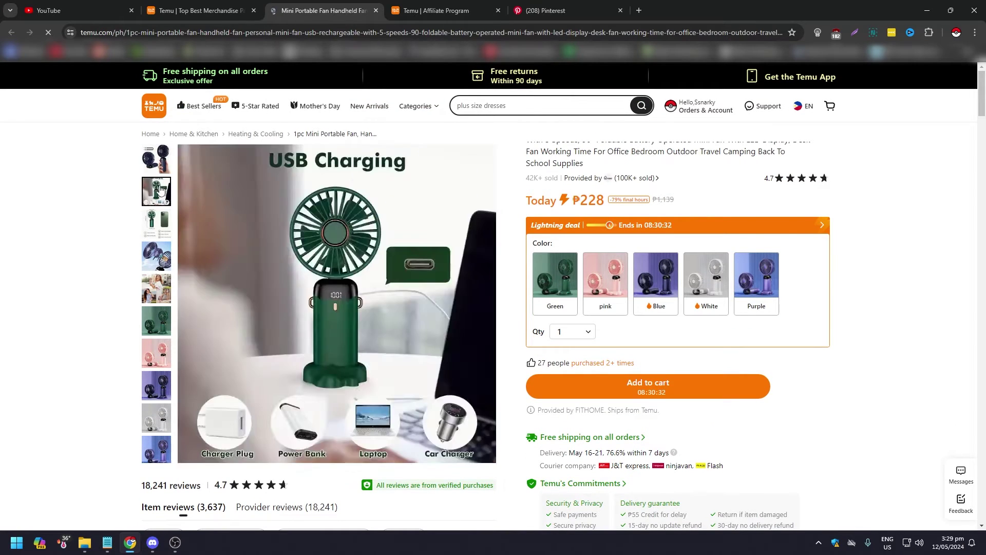
{"action": "scroll", "coordinate": [640, 204], "scroll_direction": "up", "scroll_amount": 1}
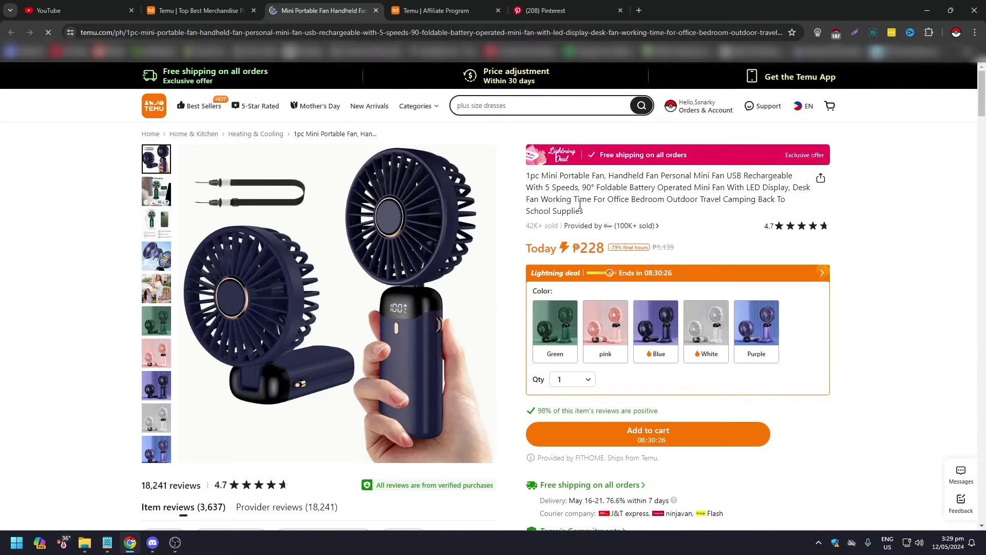
Copy "Mini Portable Fan" from the product title and search Pinterest with it, choosing the suggestion "mini portable fan air cooling"
{"action": "double_click", "coordinate": [546, 176]}
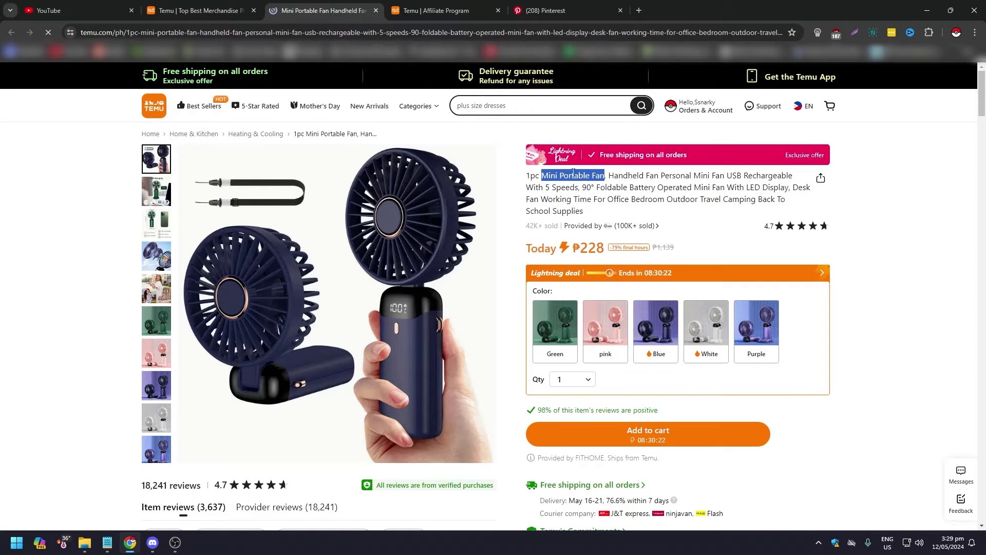
{"action": "left_click", "coordinate": [551, 7]}
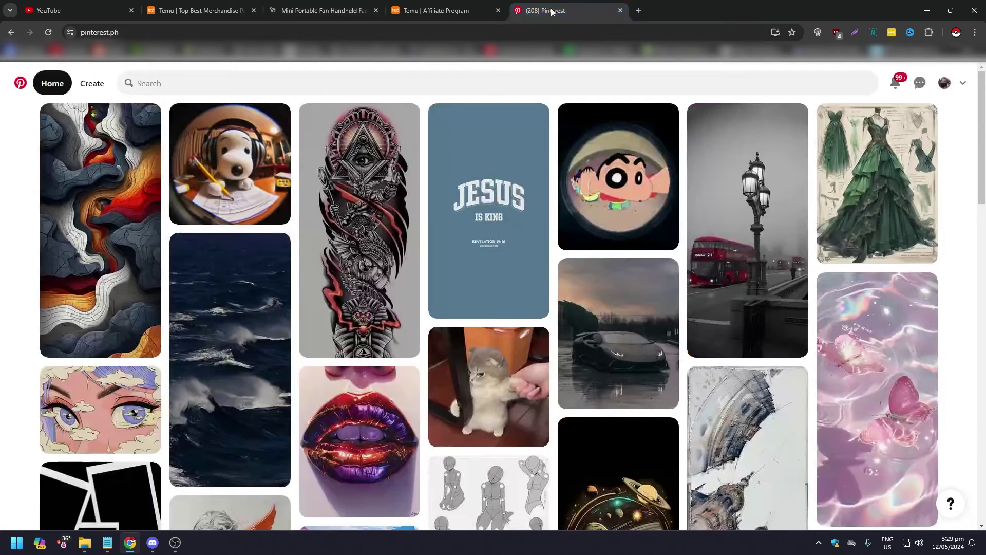
{"action": "left_click", "coordinate": [199, 81]}
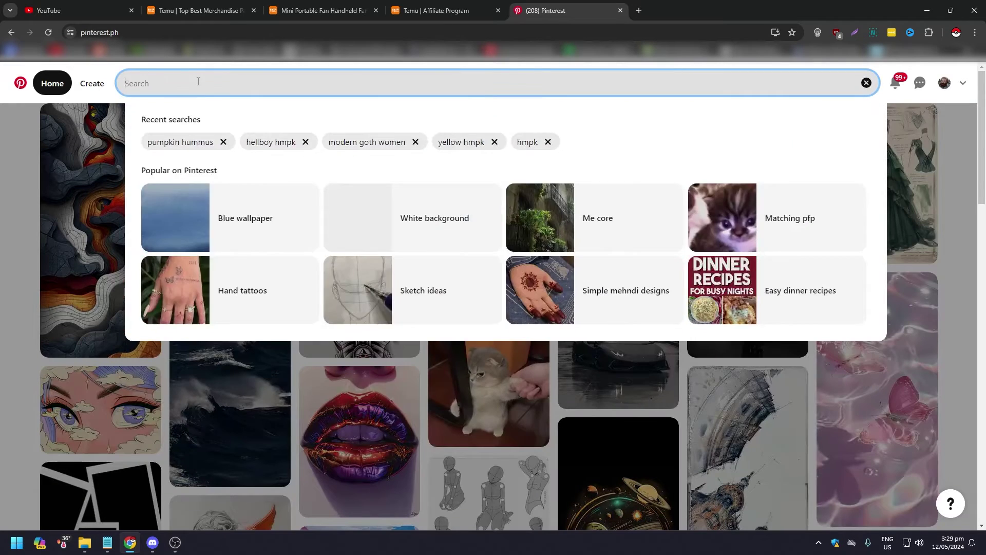
{"action": "type", "text": "Mini Portable Fan"}
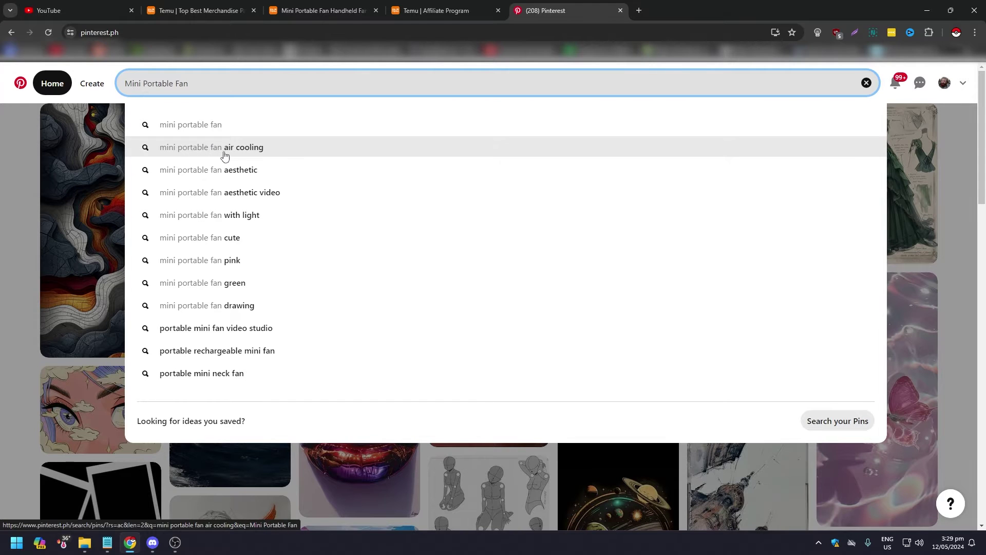
{"action": "left_click", "coordinate": [241, 149]}
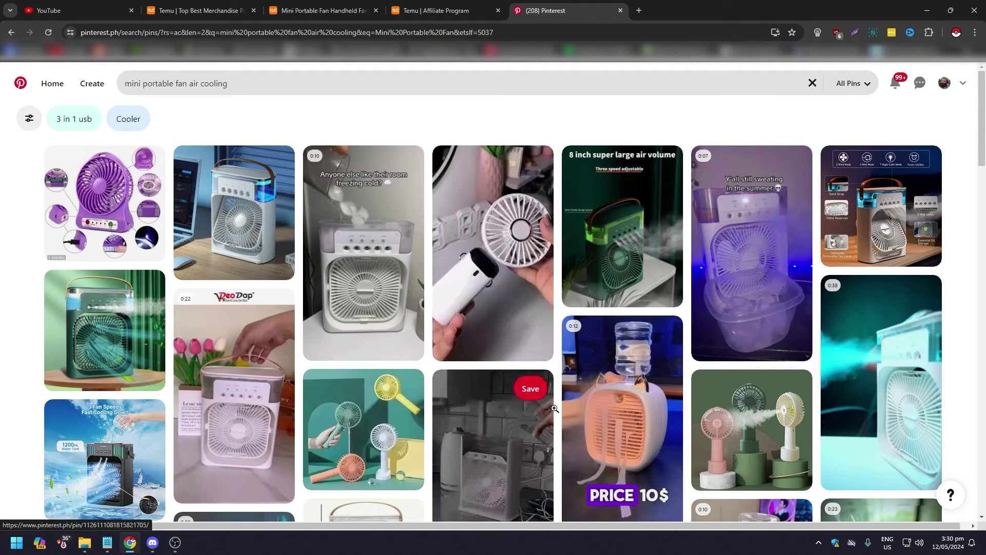
Look through the fan pins, check the Amazon product behind one pin's amzn.to link, and return to the Pinterest results
{"action": "scroll", "coordinate": [611, 414], "scroll_direction": "down", "scroll_amount": 1}
{"action": "scroll", "coordinate": [611, 414], "scroll_direction": "down", "scroll_amount": 1}
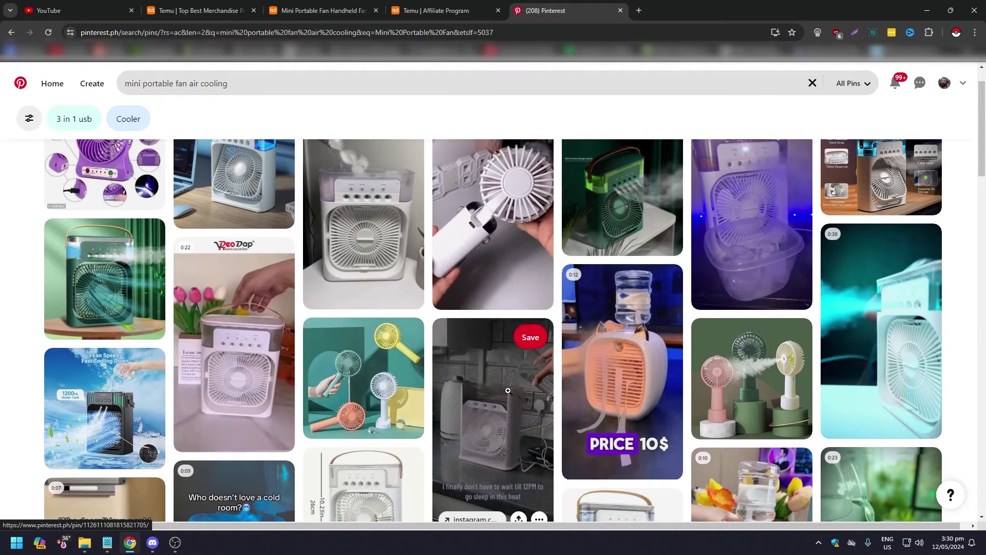
{"action": "scroll", "coordinate": [493, 334], "scroll_direction": "down", "scroll_amount": 1}
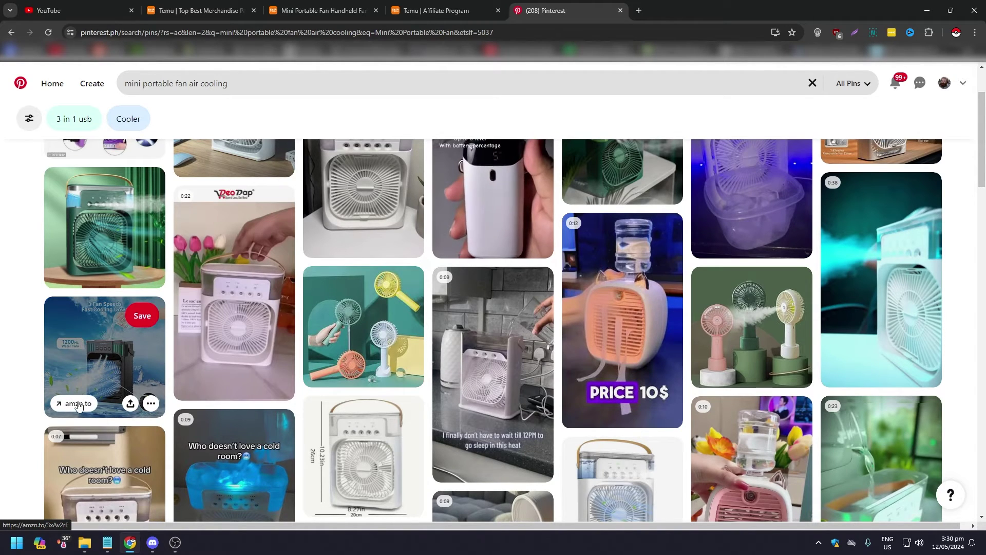
{"action": "left_click", "coordinate": [70, 408]}
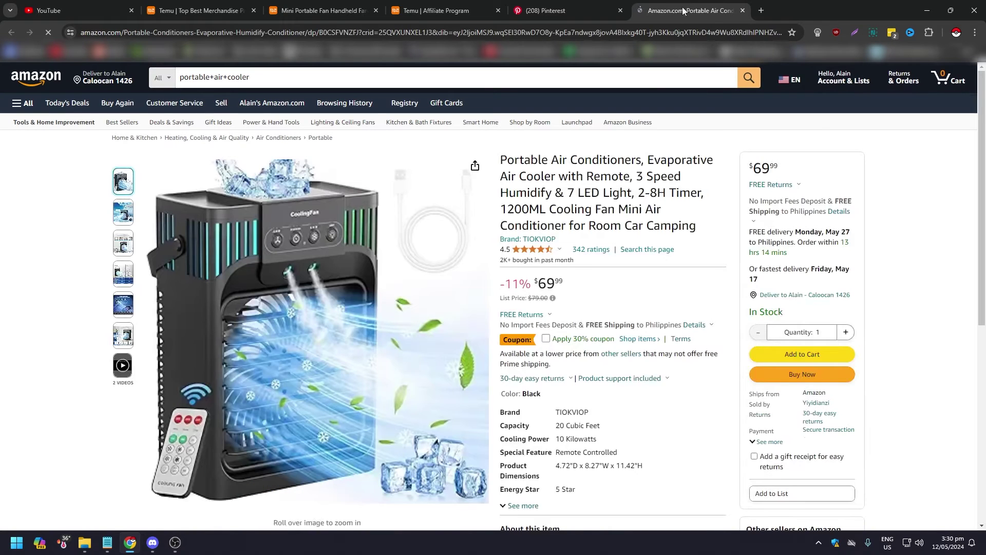
{"action": "left_click", "coordinate": [565, 10]}
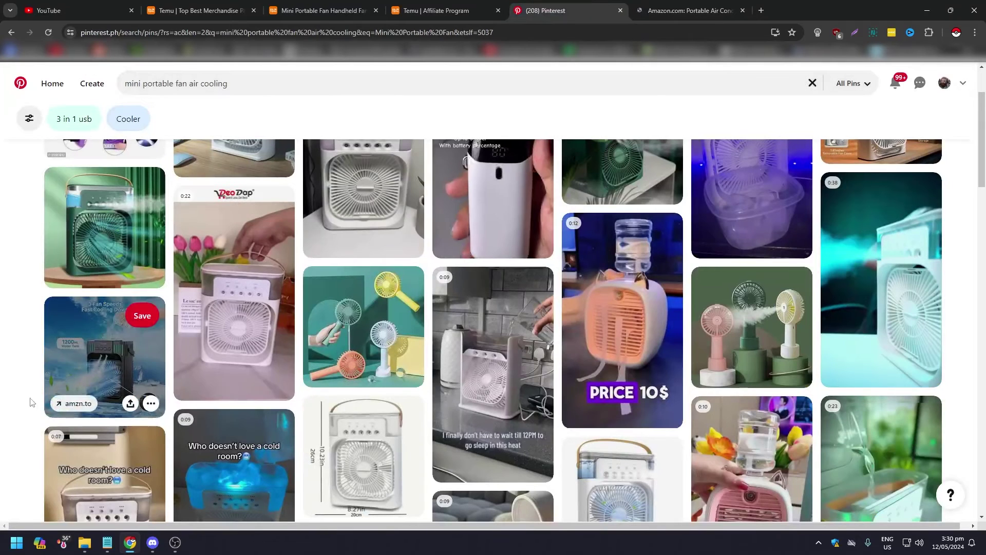
{"action": "left_click", "coordinate": [678, 10]}
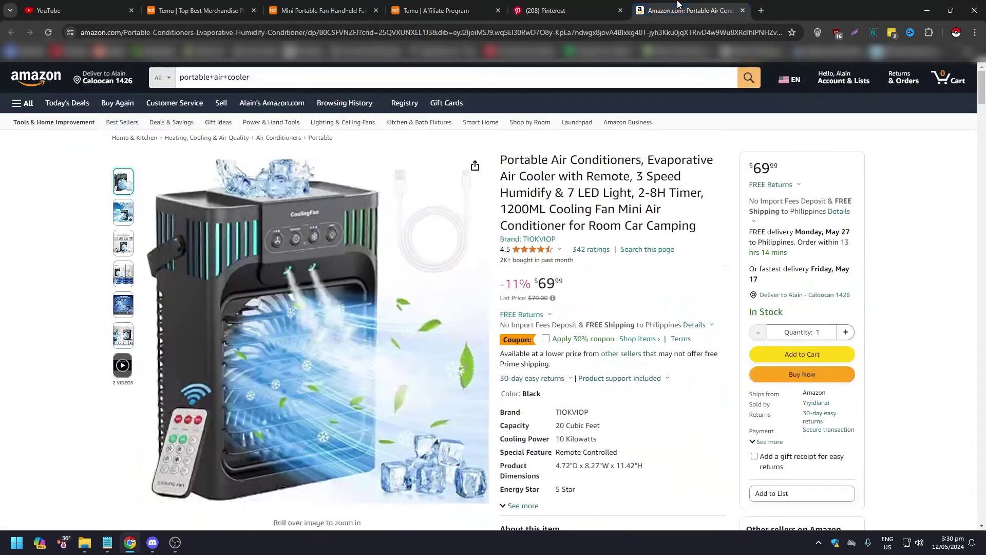
{"action": "left_click", "coordinate": [743, 10]}
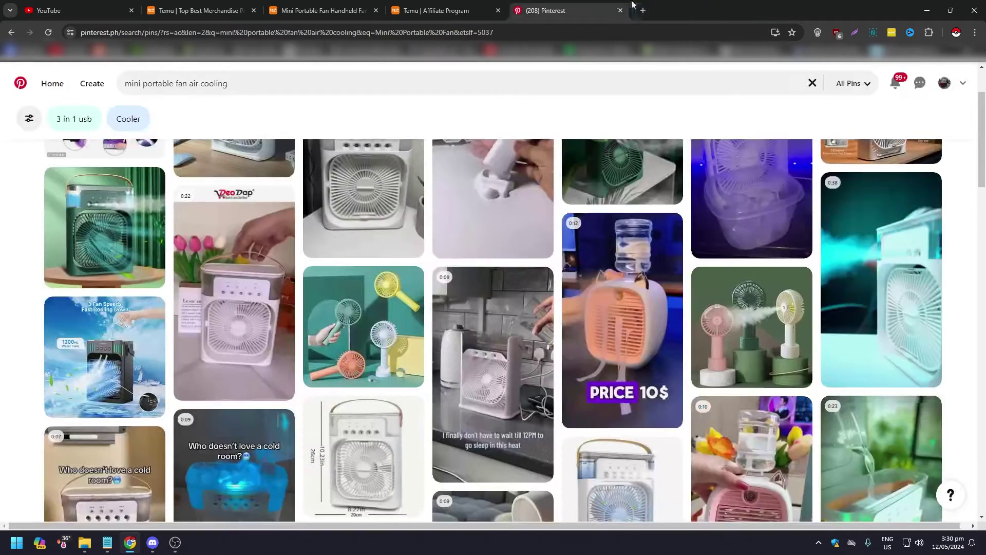
{"action": "scroll", "coordinate": [308, 154], "scroll_direction": "up", "scroll_amount": 2}
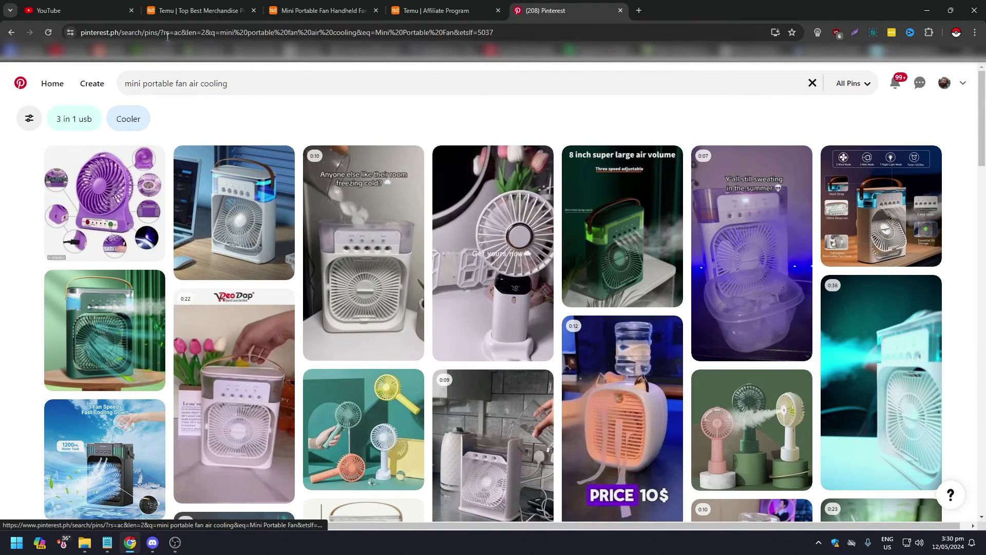
Return to the Mini Portable Fan listing on Temu and view its product images, including the different color variants
{"action": "left_click", "coordinate": [52, 83]}
{"action": "left_click", "coordinate": [200, 10]}
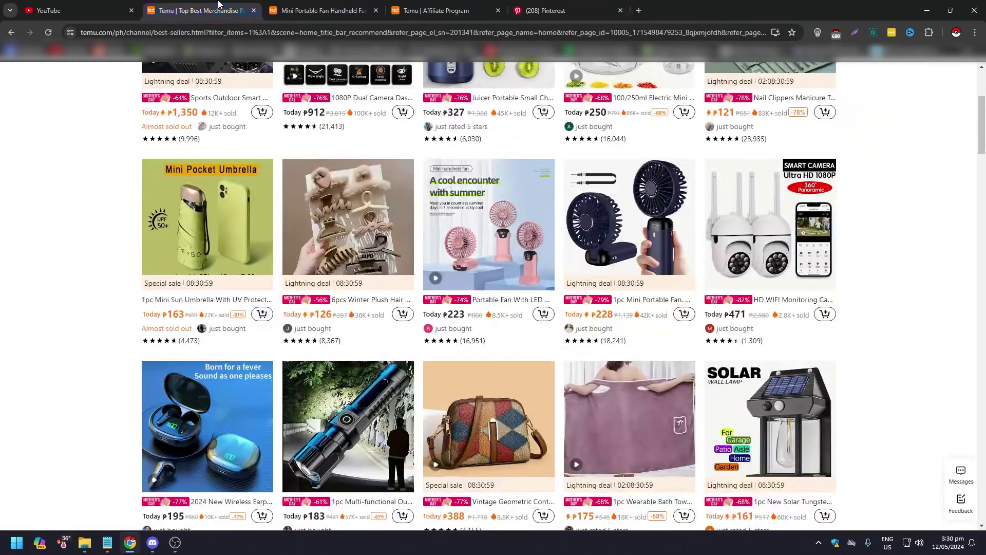
{"action": "left_click", "coordinate": [319, 5]}
{"action": "left_click", "coordinate": [157, 204]}
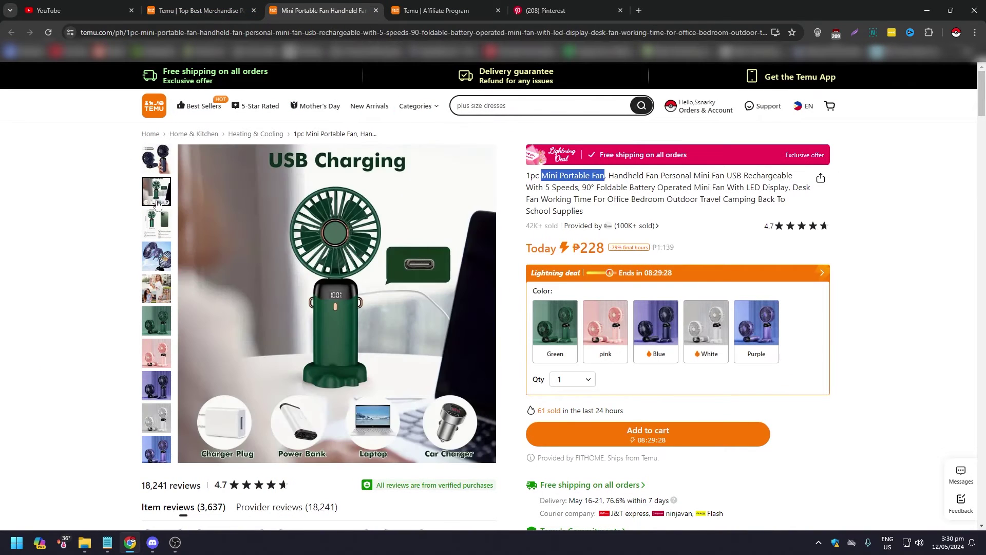
{"action": "left_click", "coordinate": [157, 228]}
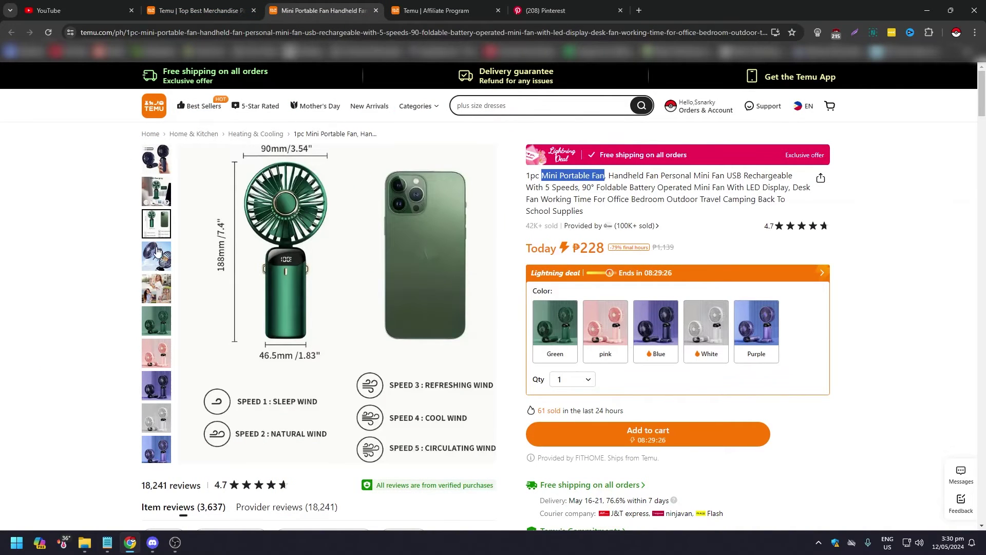
{"action": "left_click", "coordinate": [157, 252]}
{"action": "left_click", "coordinate": [157, 288]}
{"action": "left_click", "coordinate": [157, 321]}
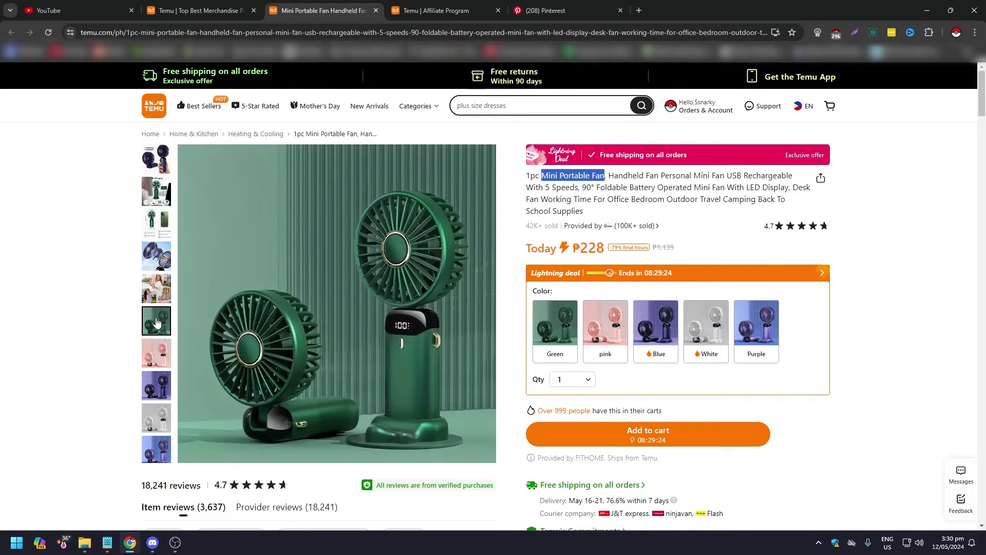
{"action": "left_click", "coordinate": [157, 352]}
{"action": "left_click", "coordinate": [157, 385]}
{"action": "left_click", "coordinate": [158, 418]}
{"action": "left_click", "coordinate": [160, 448]}
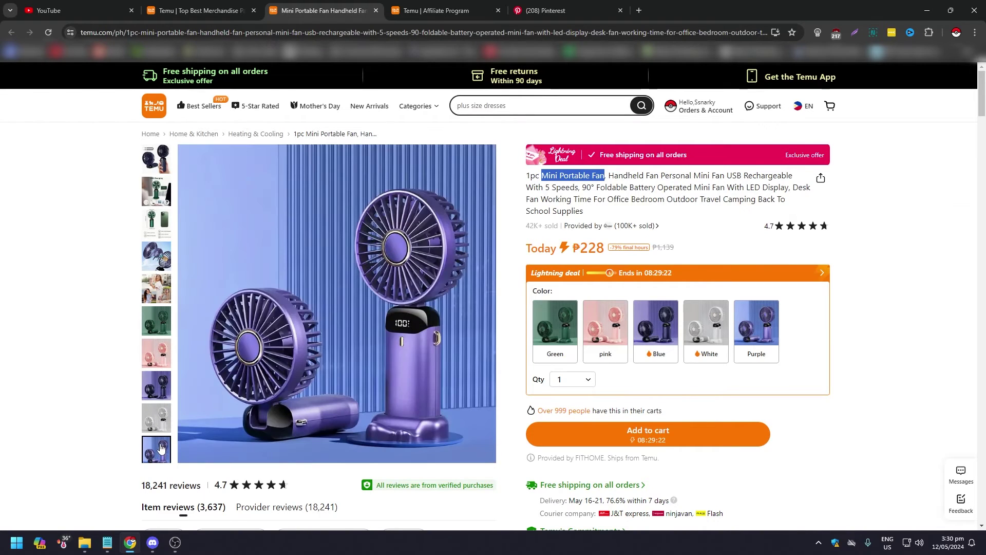
{"action": "scroll", "coordinate": [161, 447], "scroll_direction": "down", "scroll_amount": 1}
{"action": "scroll", "coordinate": [160, 442], "scroll_direction": "down", "scroll_amount": 2}
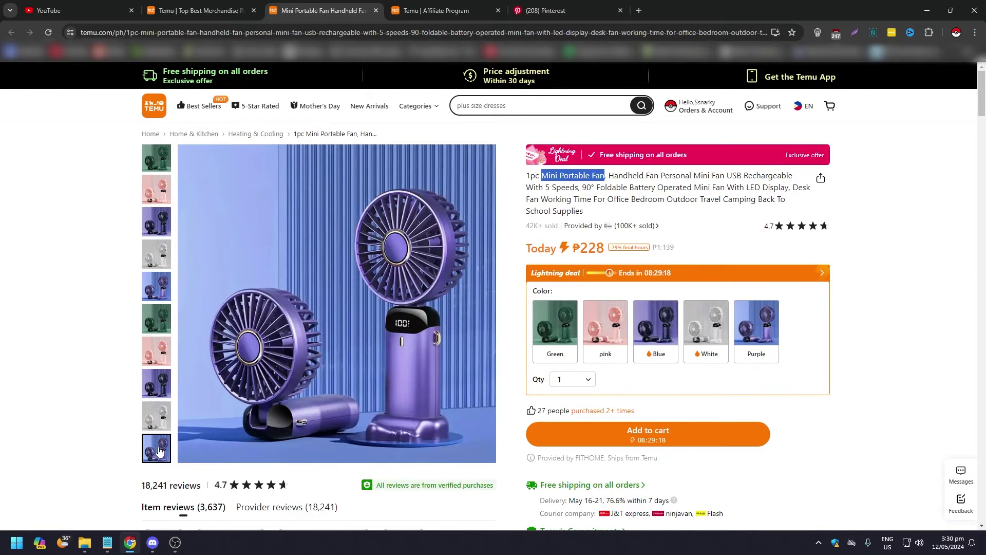
{"action": "scroll", "coordinate": [157, 446], "scroll_direction": "up", "scroll_amount": 3}
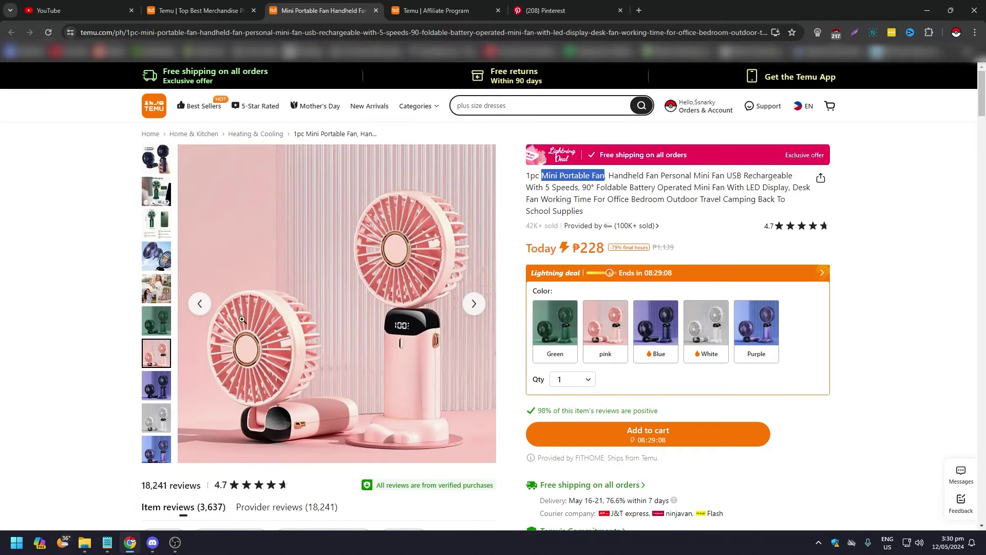
Open the pink fan's product image from the Temu listing in its own tab and view it
{"action": "right_click", "coordinate": [326, 229]}
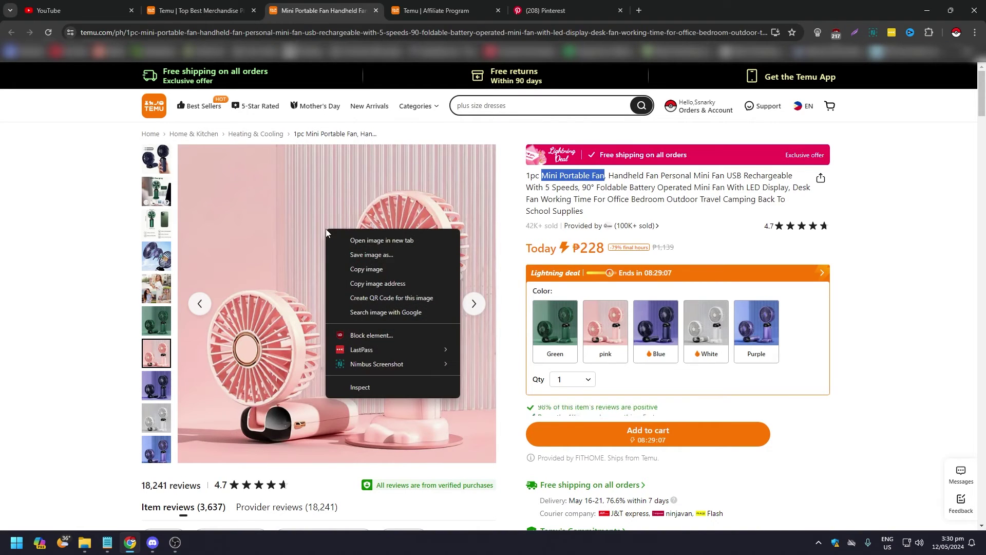
{"action": "left_click", "coordinate": [365, 236]}
{"action": "left_click", "coordinate": [423, 12]}
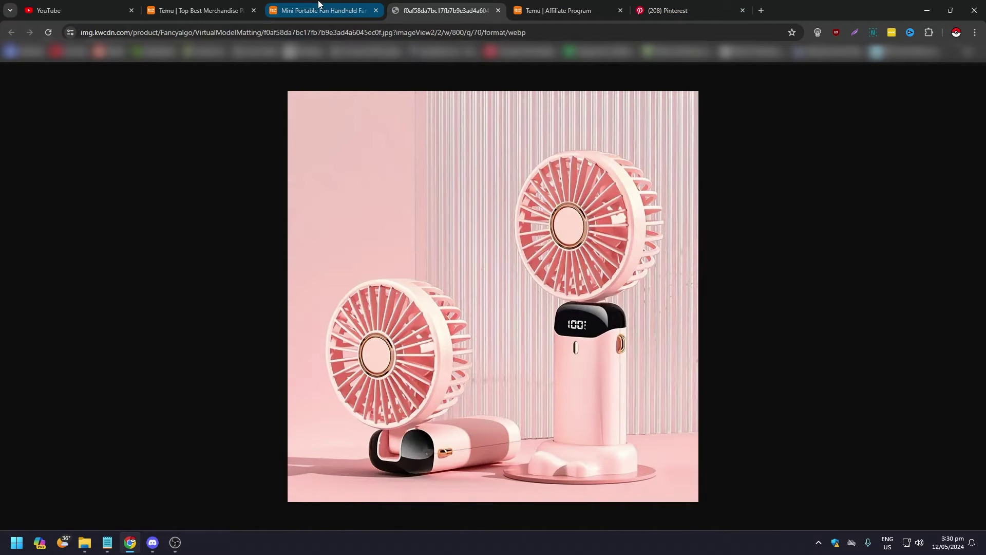
{"action": "left_click", "coordinate": [241, 9]}
{"action": "left_click", "coordinate": [324, 10]}
{"action": "left_click", "coordinate": [205, 11]}
{"action": "left_click", "coordinate": [560, 10]}
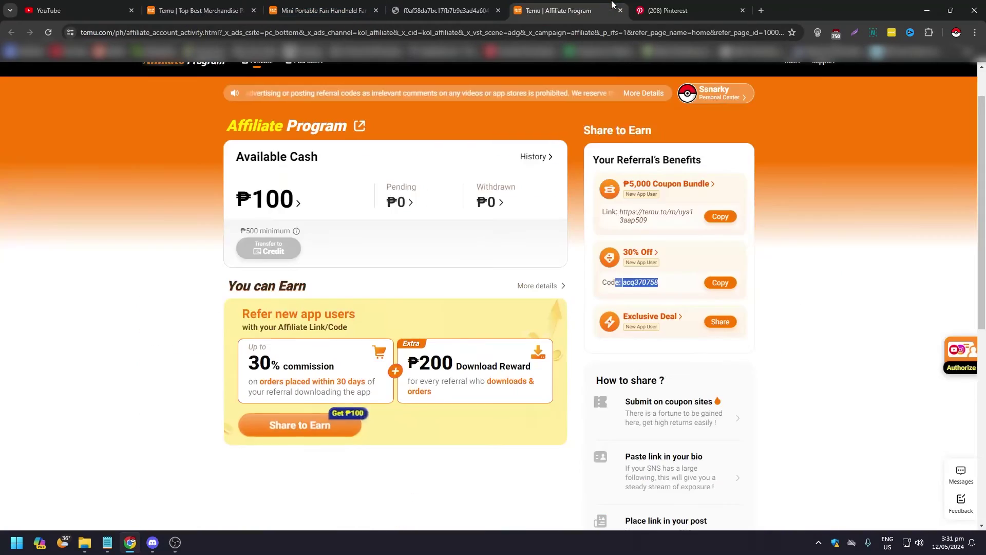
{"action": "left_click", "coordinate": [668, 11]}
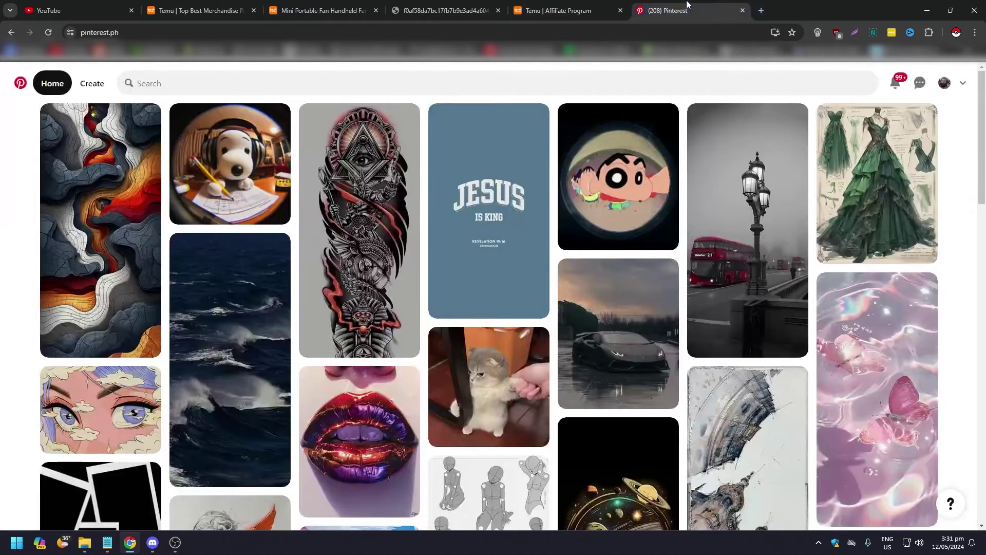
{"action": "left_click", "coordinate": [475, 5]}
{"action": "right_click", "coordinate": [440, 166]}
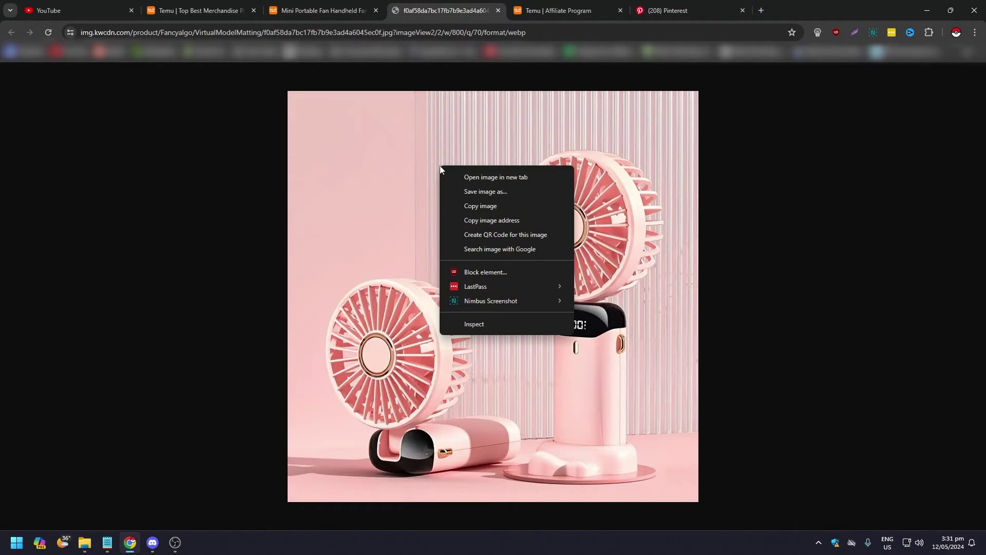
{"action": "left_click", "coordinate": [470, 190]}
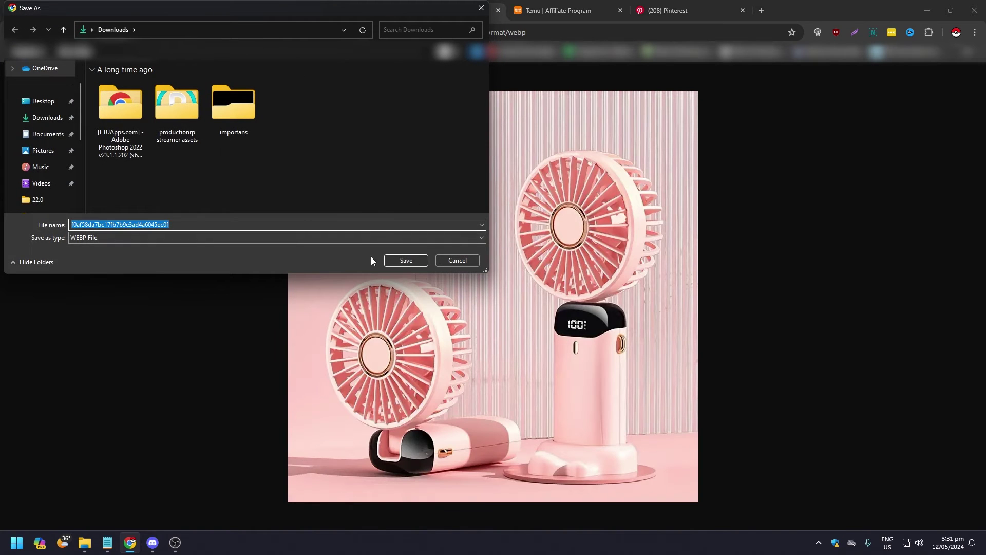
{"action": "left_click", "coordinate": [455, 261]}
Capture a screenshot of the whole pink fan image and close the image's tab
{"action": "key", "text": "super+shift+s"}
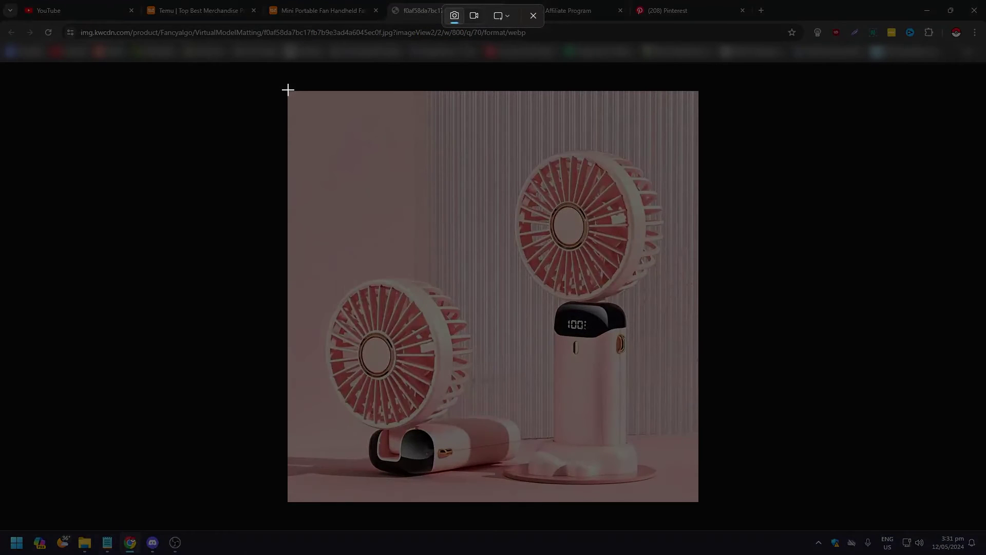
{"action": "left_click_drag", "start_coordinate": [288, 91], "coordinate": [699, 505]}
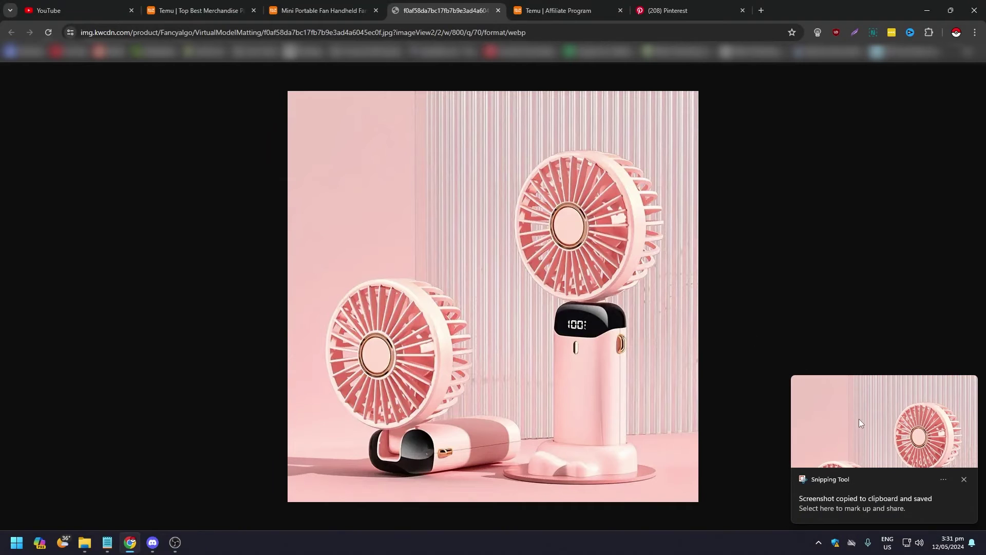
{"action": "left_click", "coordinate": [963, 481]}
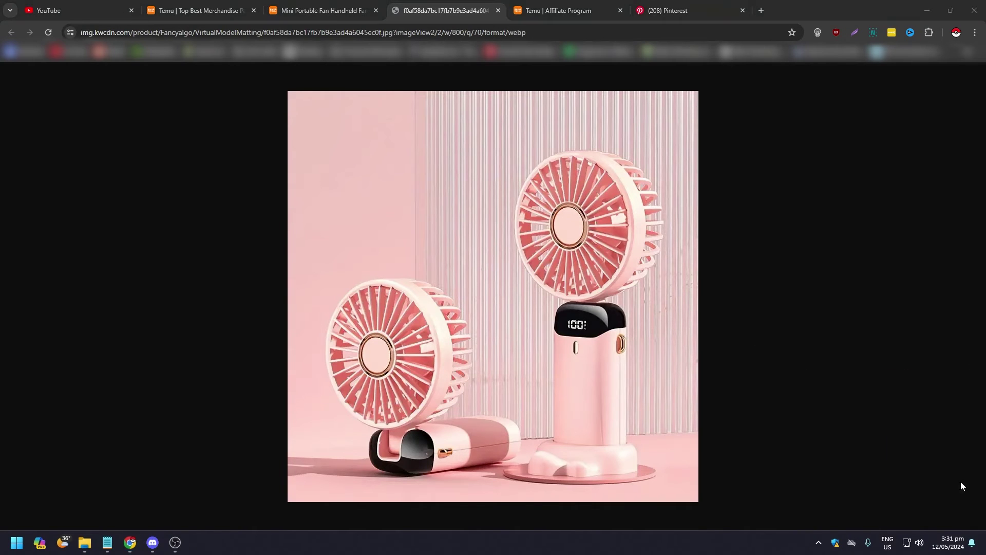
{"action": "left_click", "coordinate": [499, 10]}
Start a new pin on Pinterest and upload the pink fan screenshot from the Screenshots folder in Pictures
{"action": "left_click", "coordinate": [324, 10]}
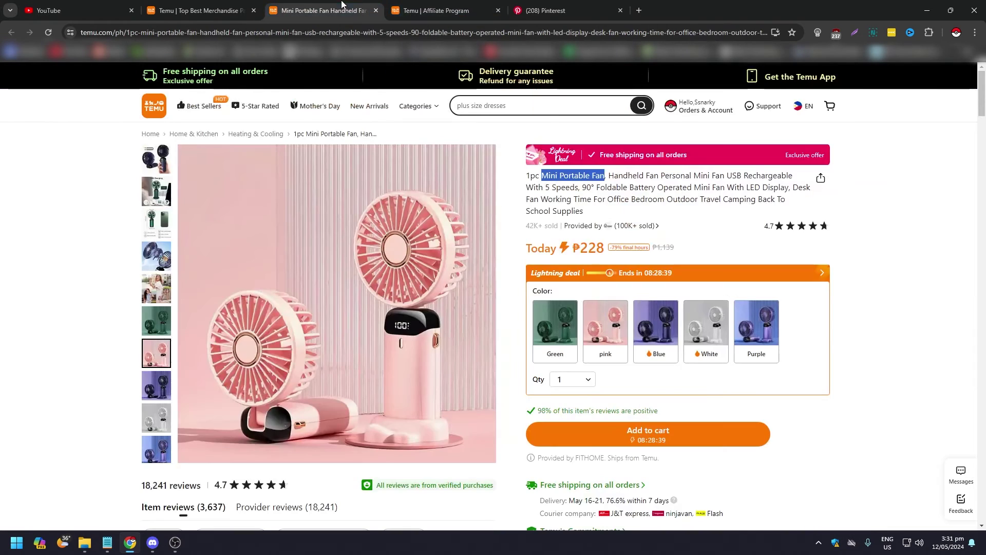
{"action": "left_click", "coordinate": [521, 6]}
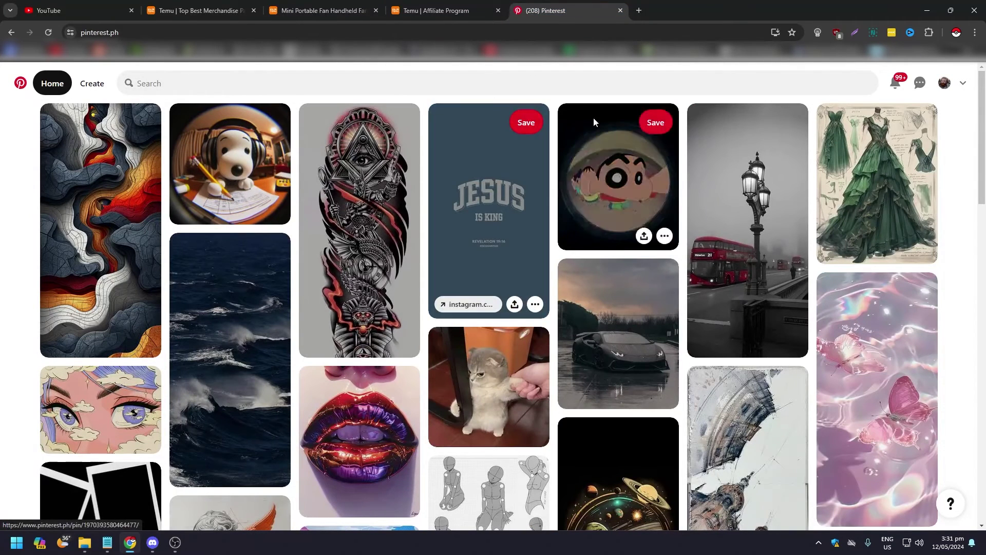
{"action": "left_click", "coordinate": [94, 90]}
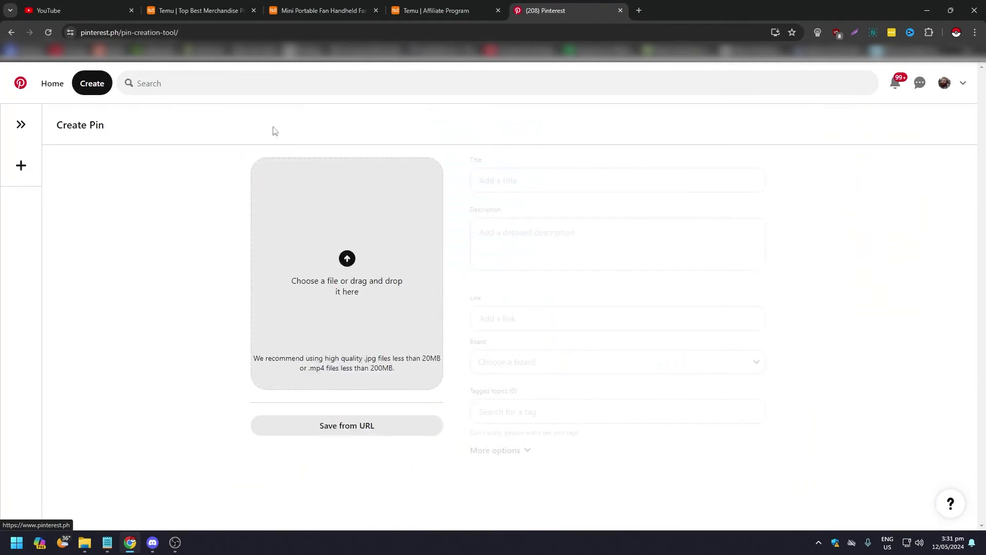
{"action": "left_click", "coordinate": [348, 270]}
{"action": "left_click", "coordinate": [43, 149]}
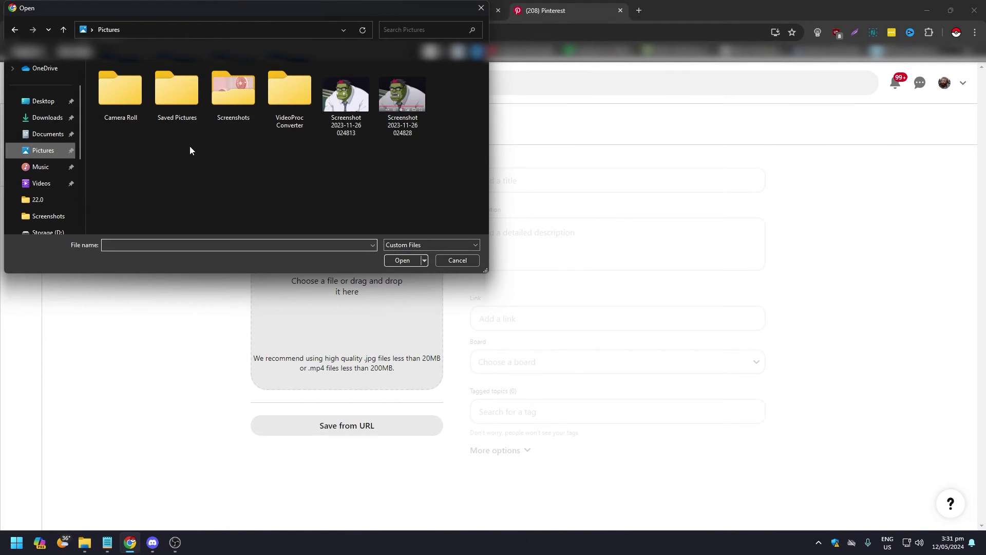
{"action": "double_click", "coordinate": [235, 95]}
{"action": "double_click", "coordinate": [131, 97]}
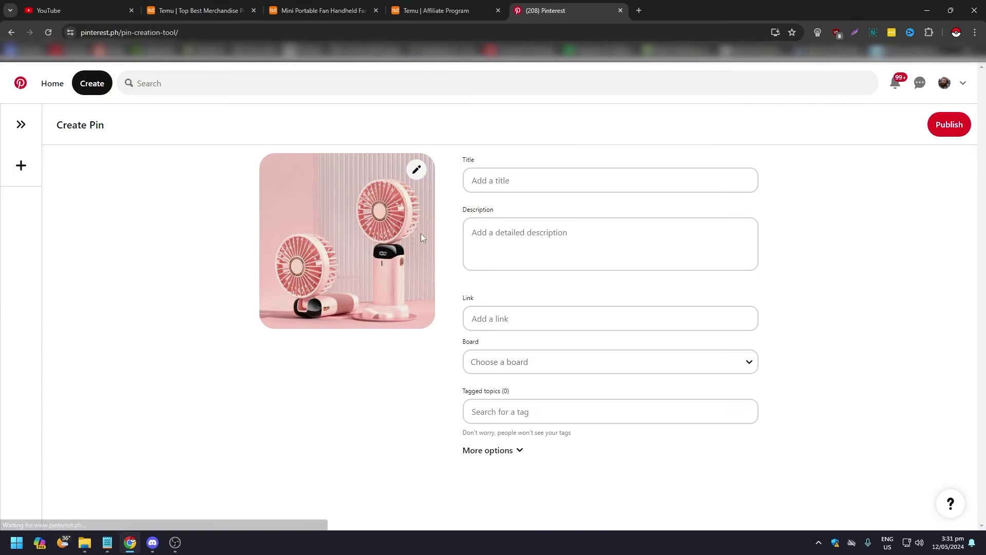
Copy "Mini Portable Fan" from the Temu listing and use it as the pin's title
{"action": "left_click", "coordinate": [512, 173]}
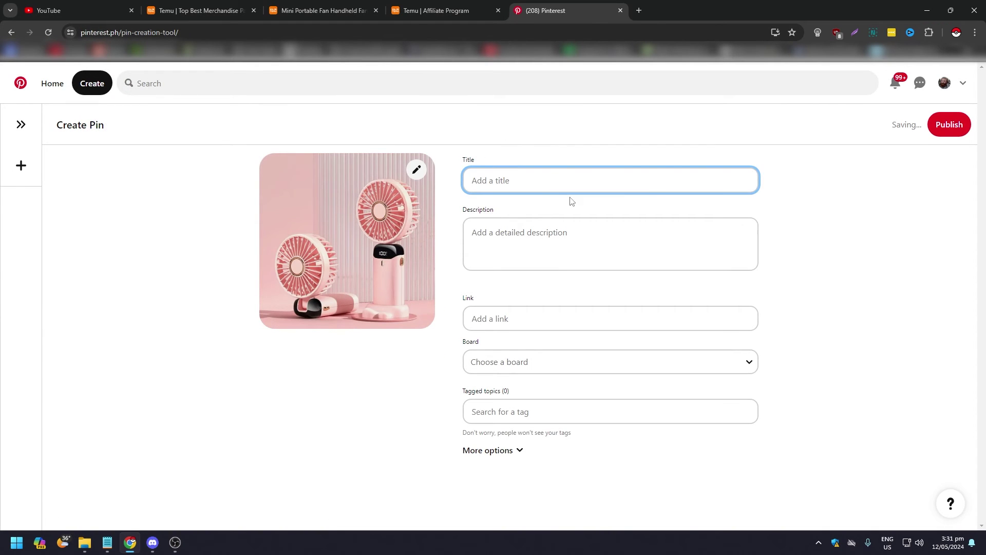
{"action": "left_click", "coordinate": [437, 10]}
{"action": "left_click", "coordinate": [321, 10]}
{"action": "right_click", "coordinate": [557, 173]}
{"action": "left_click", "coordinate": [575, 180]}
{"action": "left_click", "coordinate": [473, 9]}
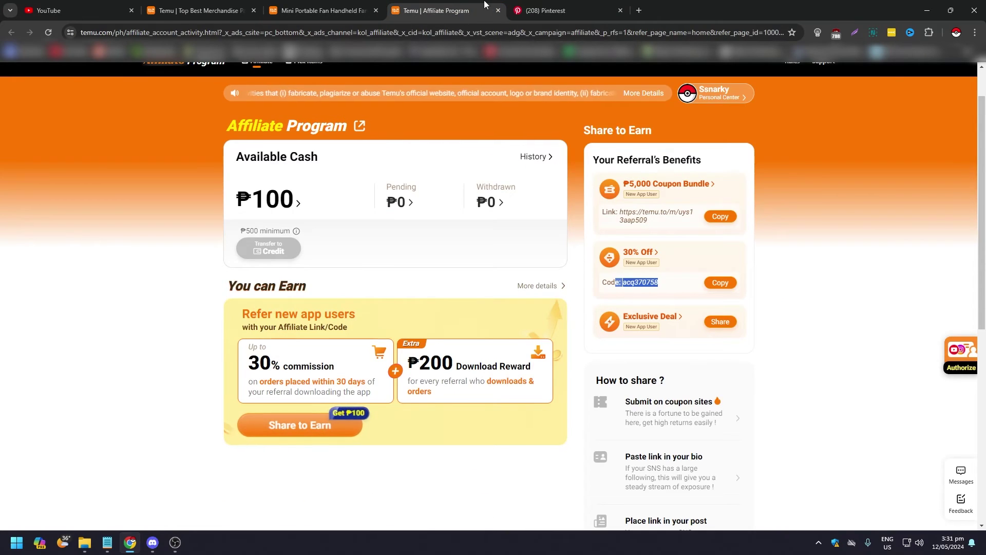
{"action": "left_click", "coordinate": [565, 10]}
{"action": "left_click", "coordinate": [498, 186]}
{"action": "key", "text": "ctrl+v"}
Copy the rest of the Temu product title, from "Handheld Fan" to "School Supplies", into the pin's description and begin a new line
{"action": "key", "text": "ctrl+shift+Tab"}
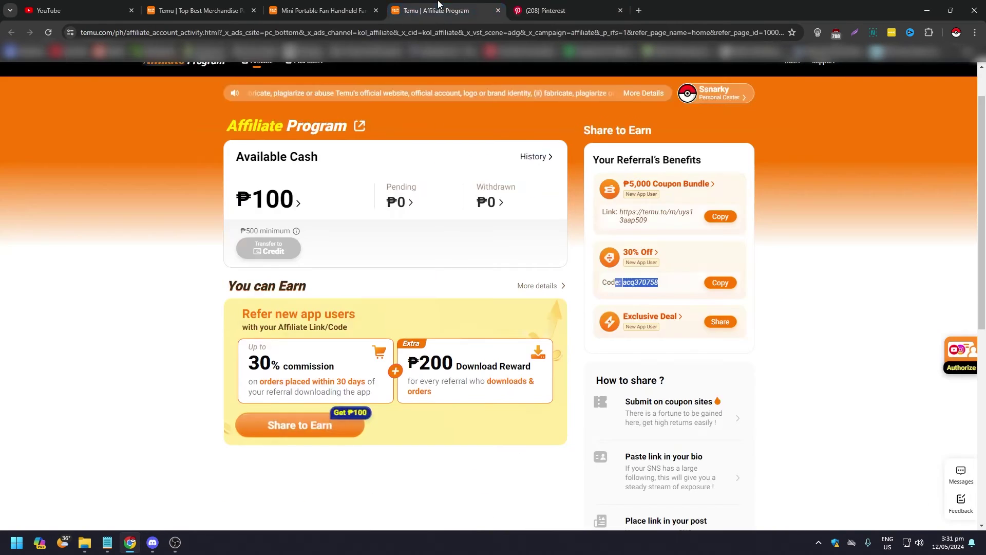
{"action": "key", "text": "ctrl+shift+Tab"}
{"action": "left_click_drag", "start_coordinate": [609, 175], "coordinate": [606, 211]}
{"action": "key", "text": "ctrl+c"}
{"action": "left_click", "coordinate": [545, 10]}
{"action": "left_click", "coordinate": [524, 236]}
{"action": "key", "text": "ctrl+v"}
{"action": "key", "text": "Return"}
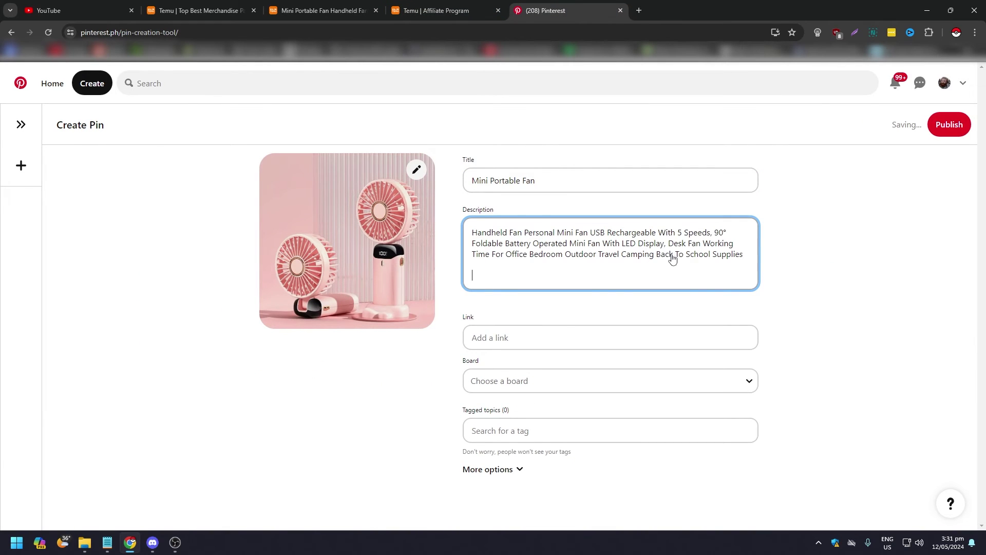
Copy the ₱5,000 Coupon Bundle affiliate link from the Temu Affiliate Program page into the pin's link field
{"action": "left_click", "coordinate": [432, 10]}
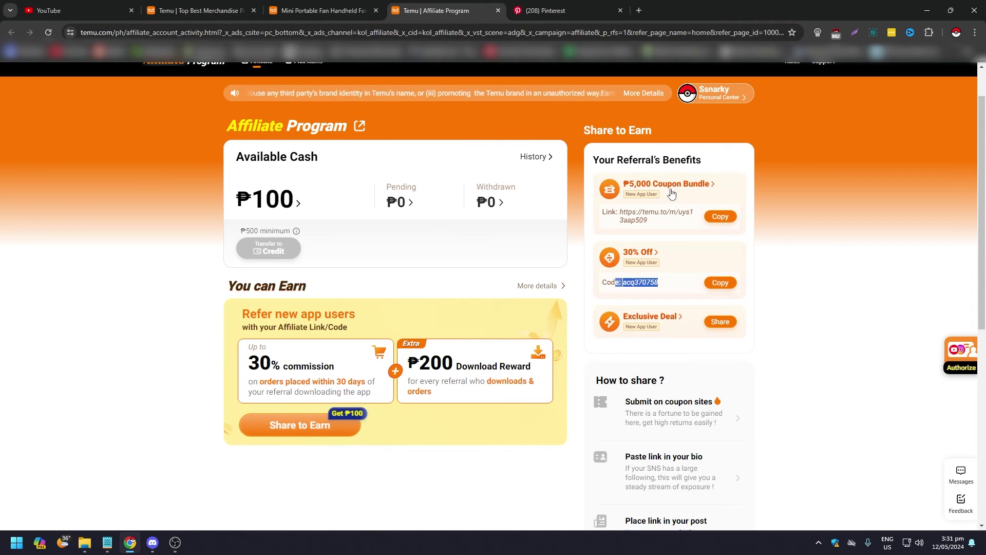
{"action": "left_click", "coordinate": [720, 216]}
{"action": "key", "text": "ctrl+Tab"}
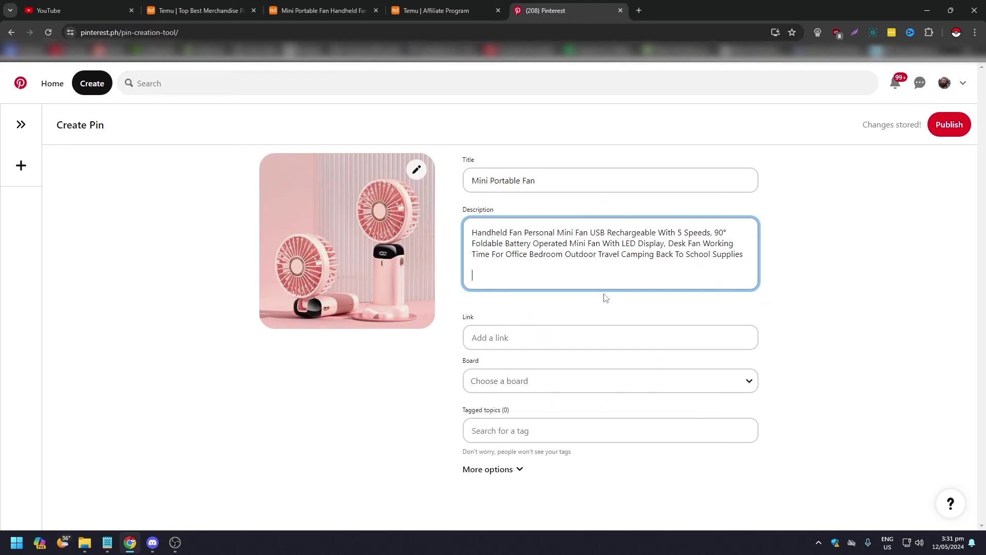
{"action": "left_click", "coordinate": [522, 337]}
{"action": "key", "text": "ctrl+v"}
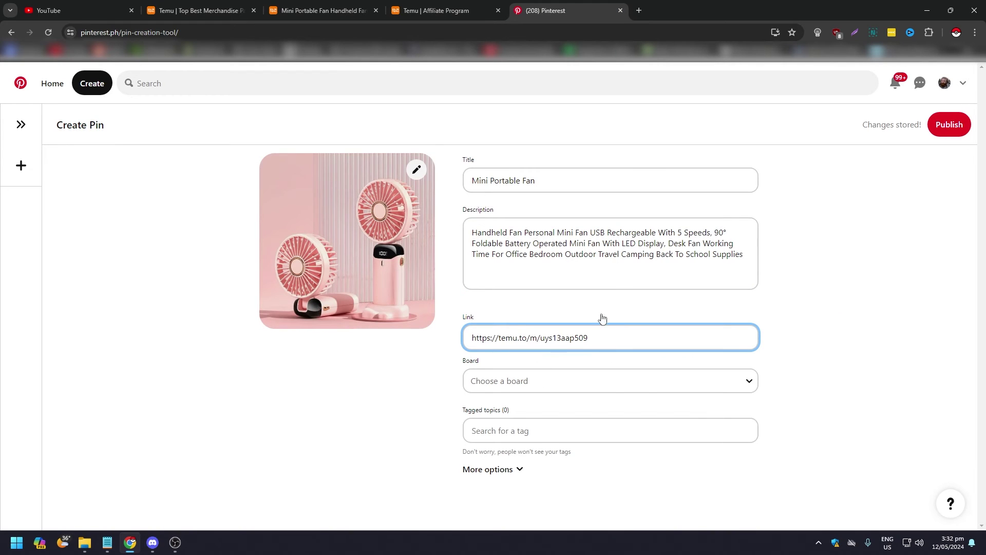
Add the disclosure "This is an affiliate post." below the product text in the description, followed by a blank line
{"action": "left_click", "coordinate": [637, 277]}
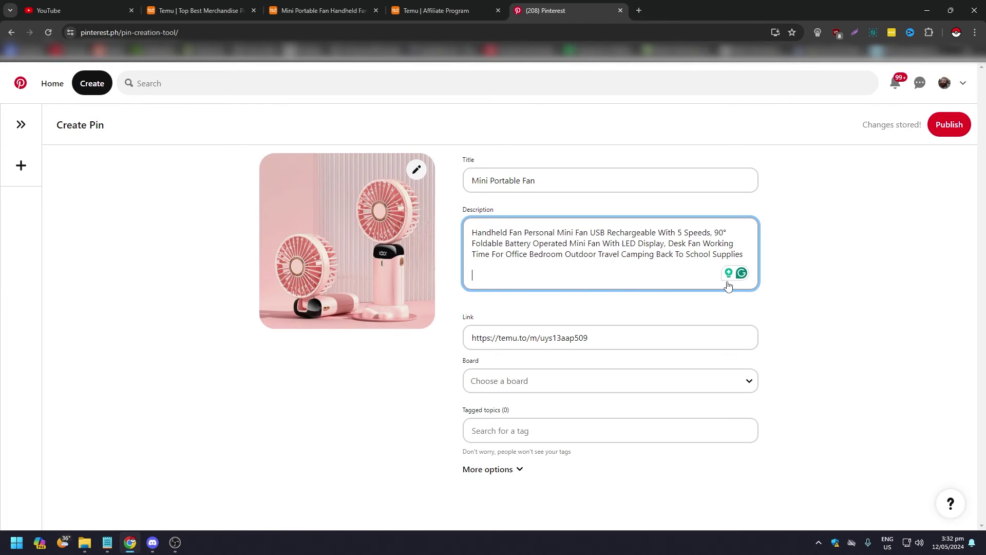
{"action": "key", "text": "Return"}
{"action": "type", "text": "This is an affiliate post."}
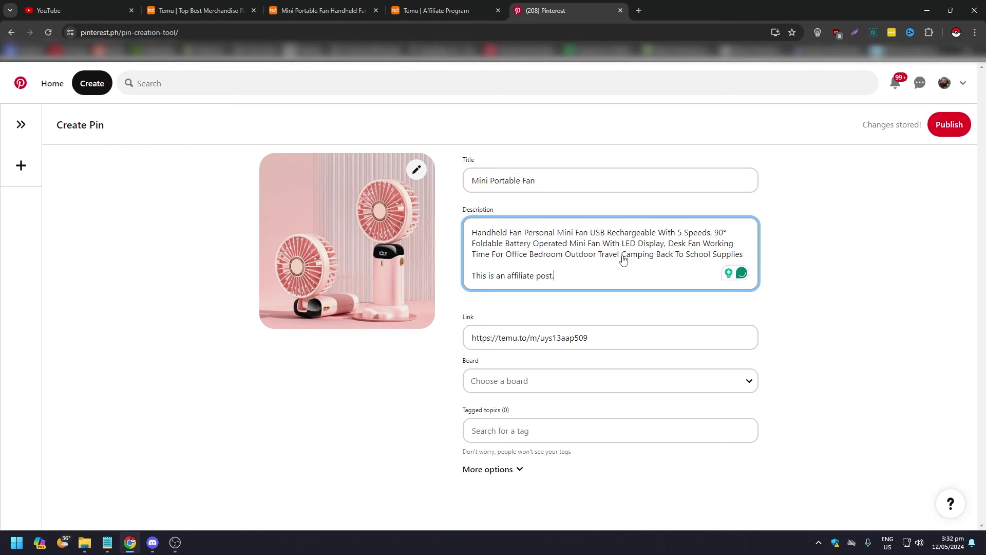
{"action": "key", "text": "Return"}
{"action": "key", "text": "Return"}
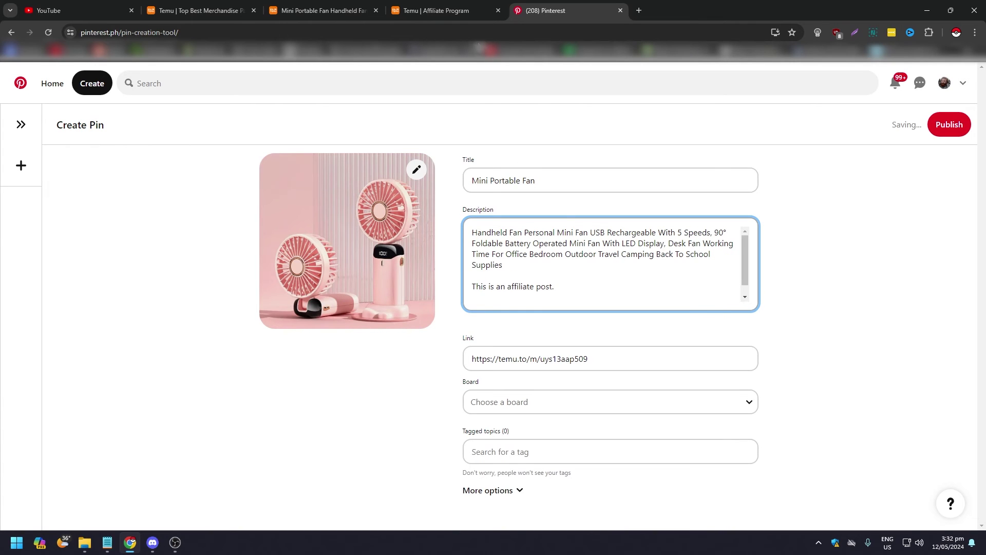
Copy the 30% Off affiliate code from the Temu Affiliate Program page into the end of the pin's description, preceded by "Code:"
{"action": "left_click", "coordinate": [434, 10]}
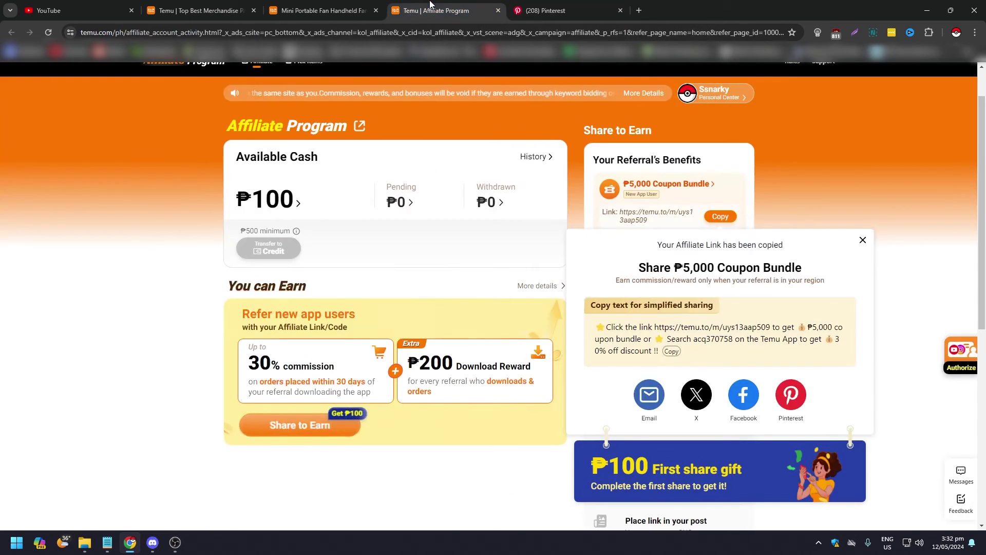
{"action": "left_click", "coordinate": [863, 240]}
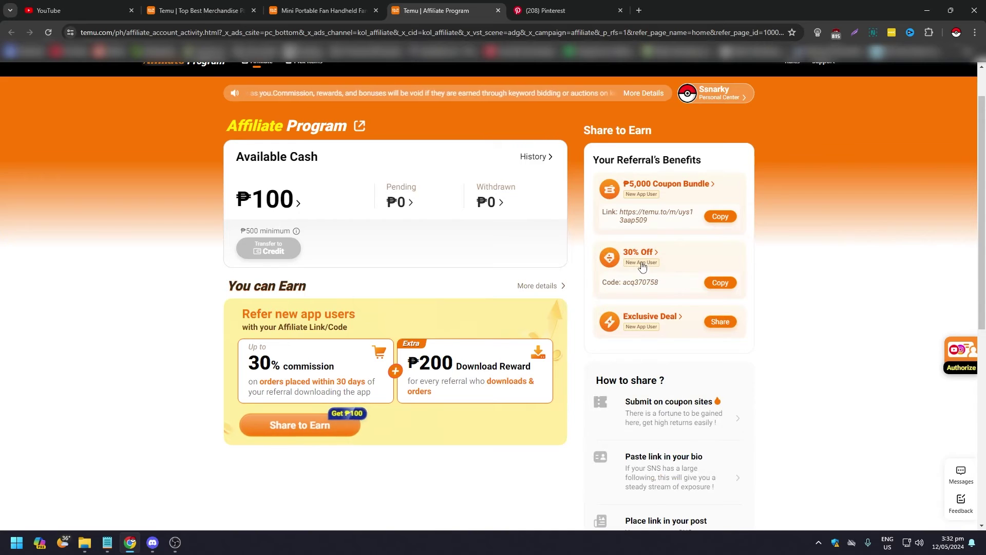
{"action": "left_click_drag", "start_coordinate": [654, 283], "coordinate": [393, 357]}
{"action": "double_click", "coordinate": [647, 282]}
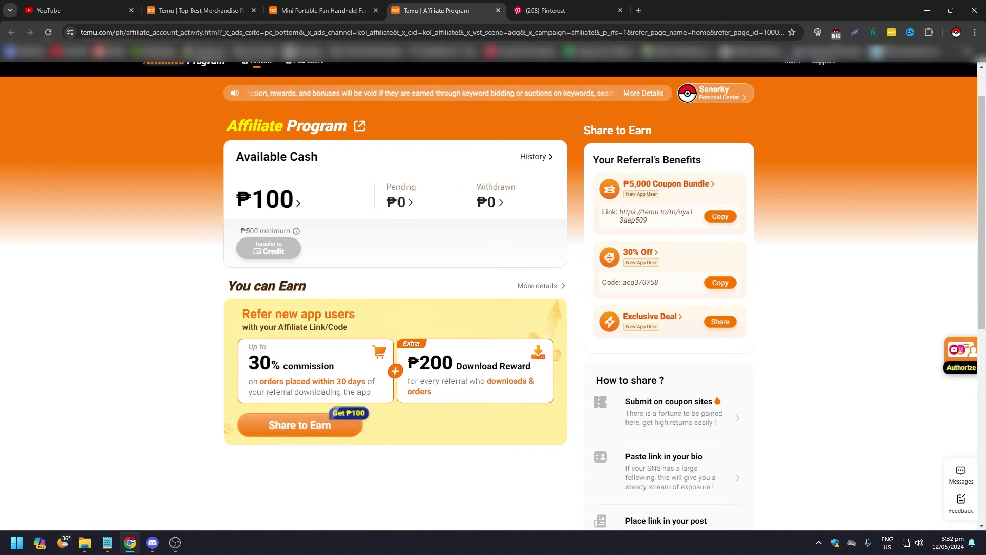
{"action": "left_click", "coordinate": [719, 282]}
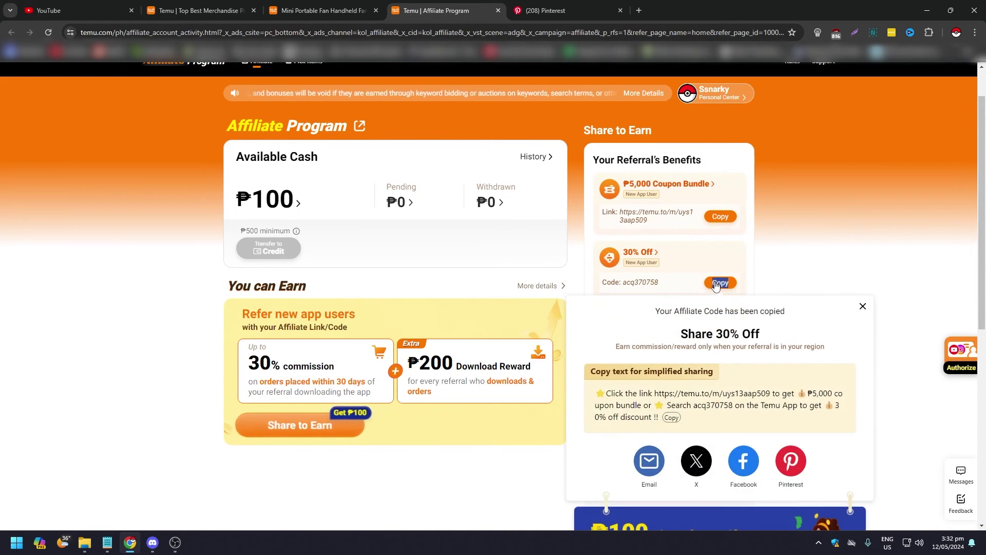
{"action": "left_click", "coordinate": [536, 10]}
{"action": "key", "text": "ctrl+v"}
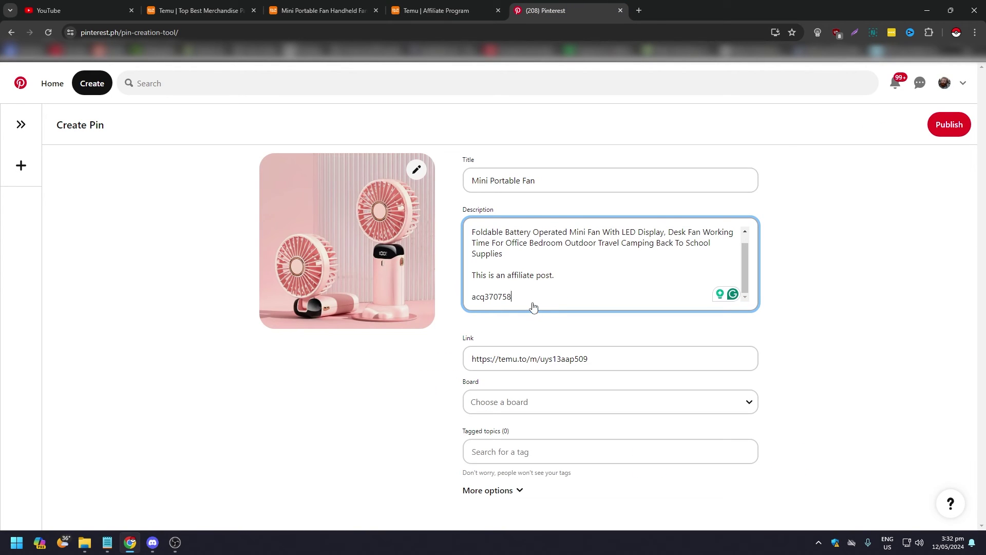
{"action": "left_click", "coordinate": [486, 285]}
{"action": "key", "text": "Down"}
{"action": "type", "text": "Code:"}
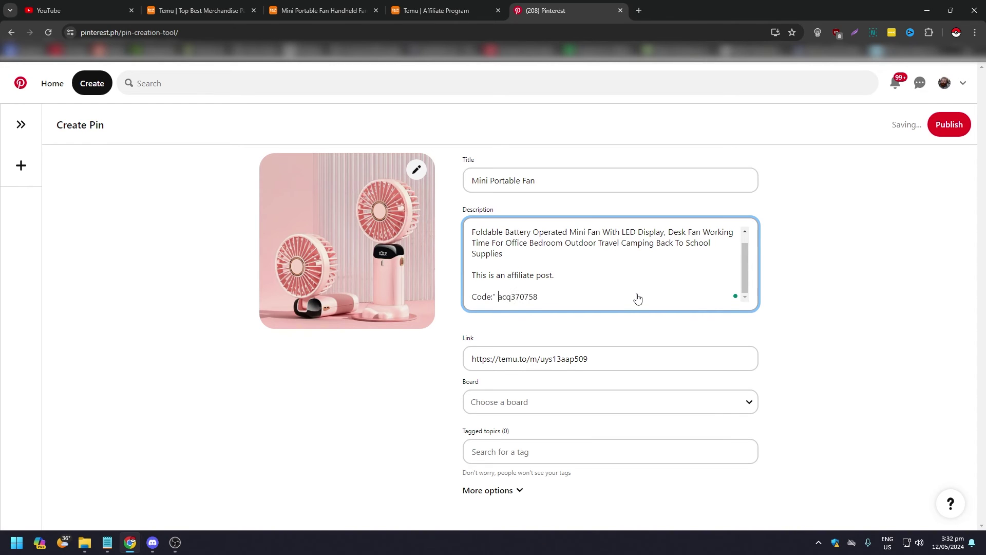
Create a board named "temu" and assign the pin to it
{"action": "left_click", "coordinate": [541, 407]}
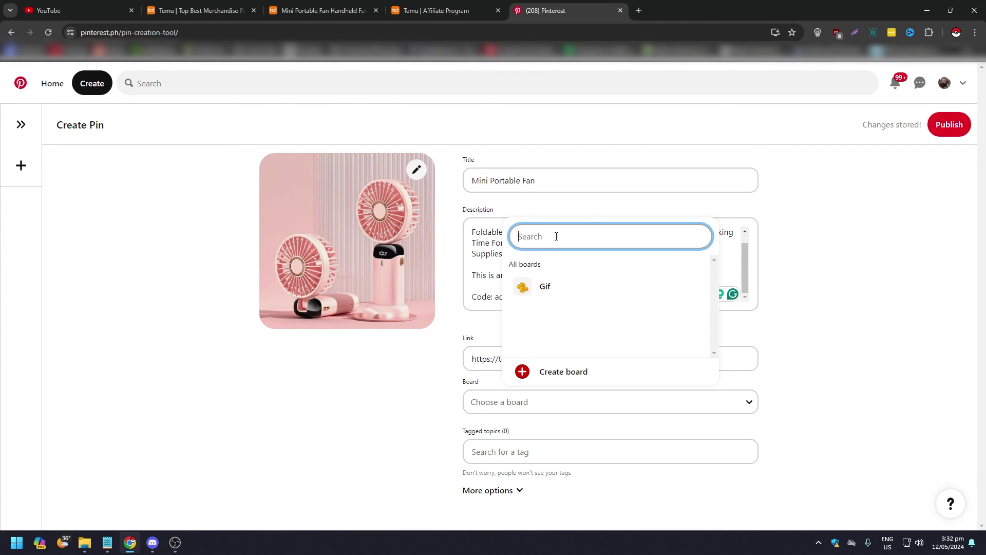
{"action": "type", "text": "temu"}
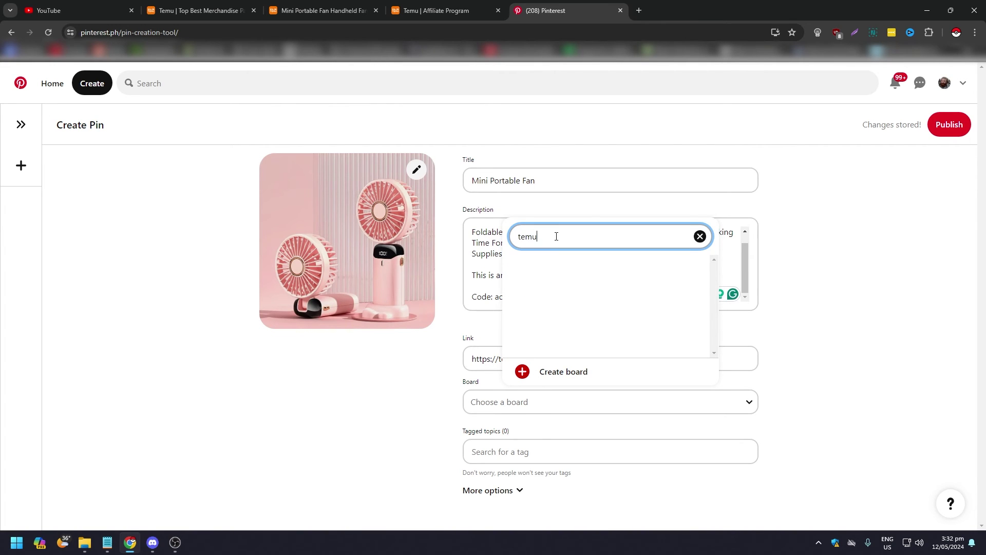
{"action": "left_click", "coordinate": [537, 370]}
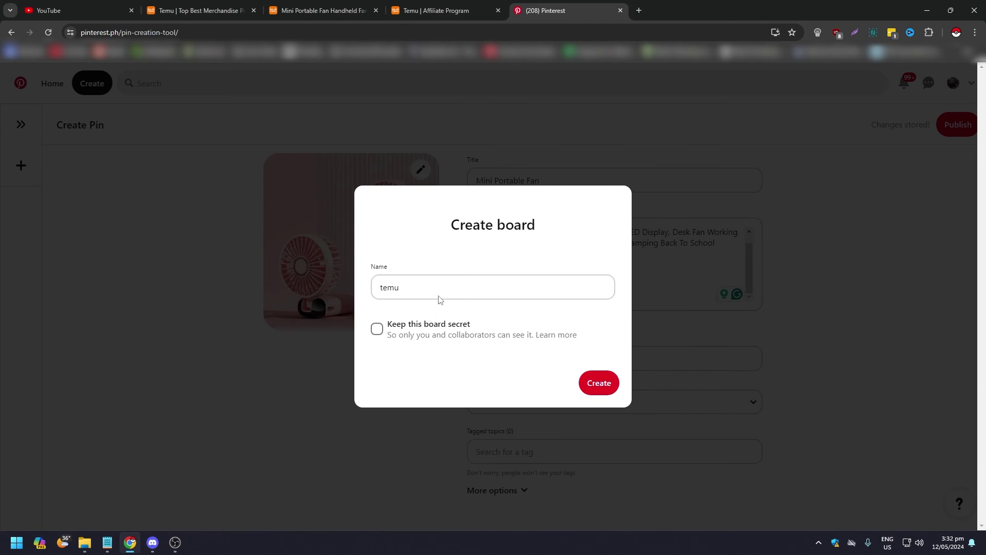
{"action": "left_click", "coordinate": [591, 391]}
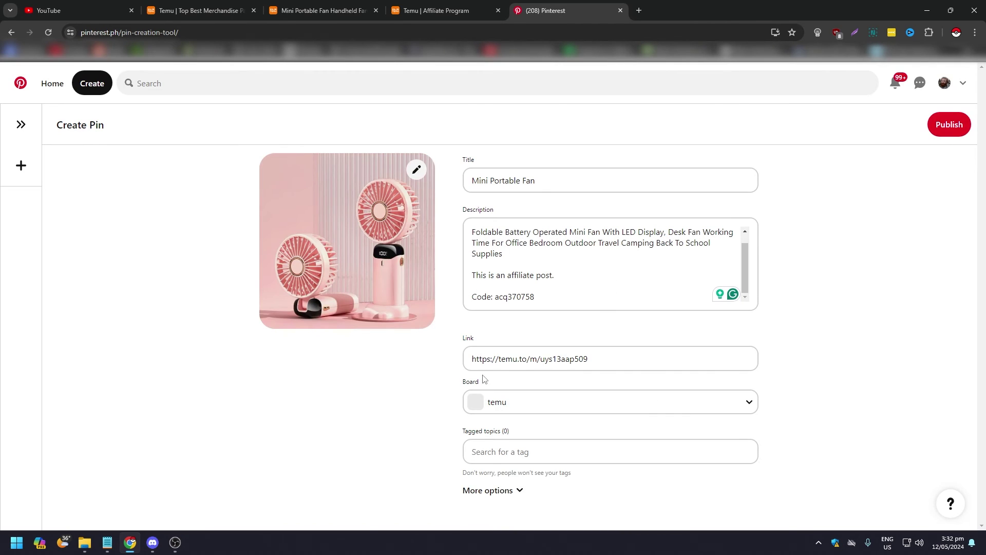
Search the pin's topic tags for "summer cool" and "mini fan"
{"action": "left_click", "coordinate": [500, 453]}
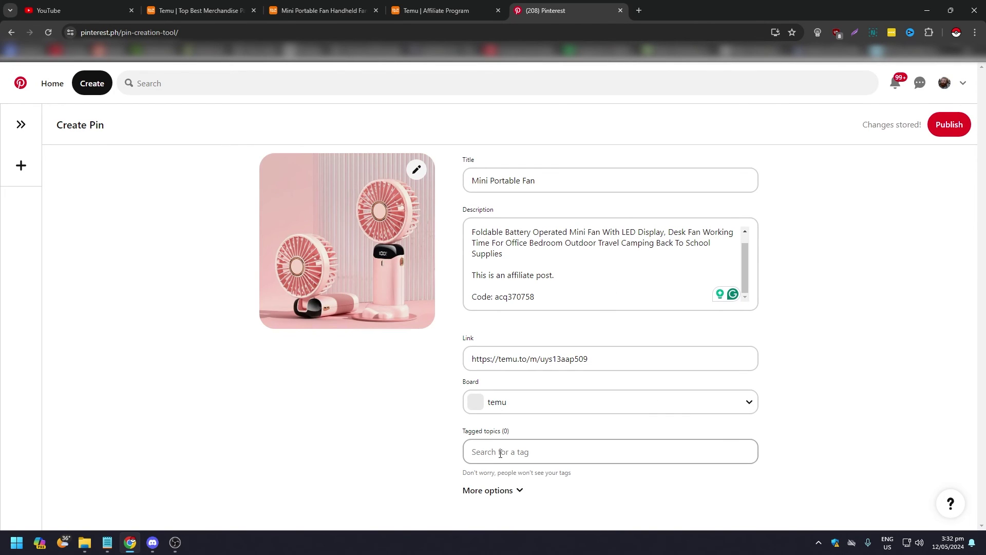
{"action": "left_click", "coordinate": [552, 452]}
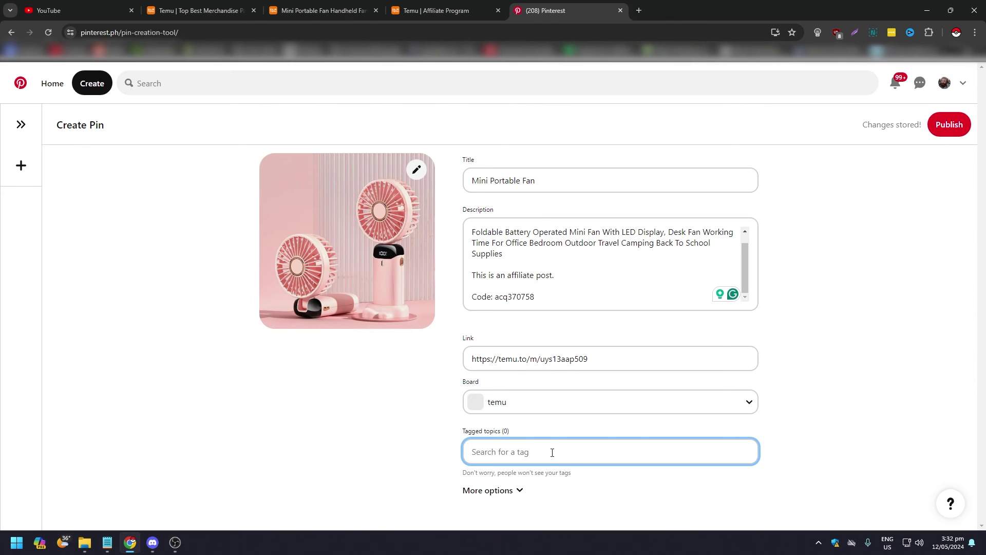
{"action": "type", "text": "summer"}
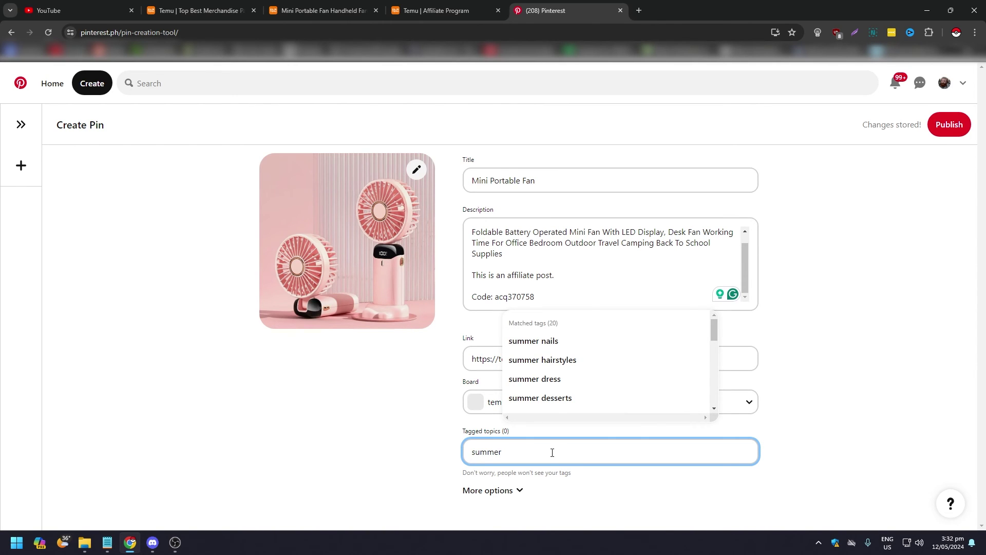
{"action": "type", "text": " coo"}
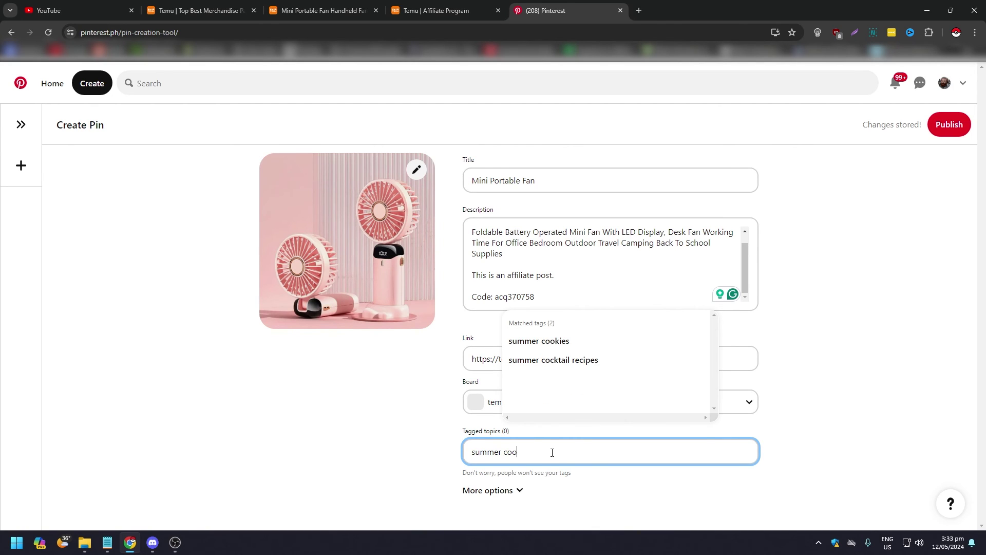
{"action": "type", "text": "l"}
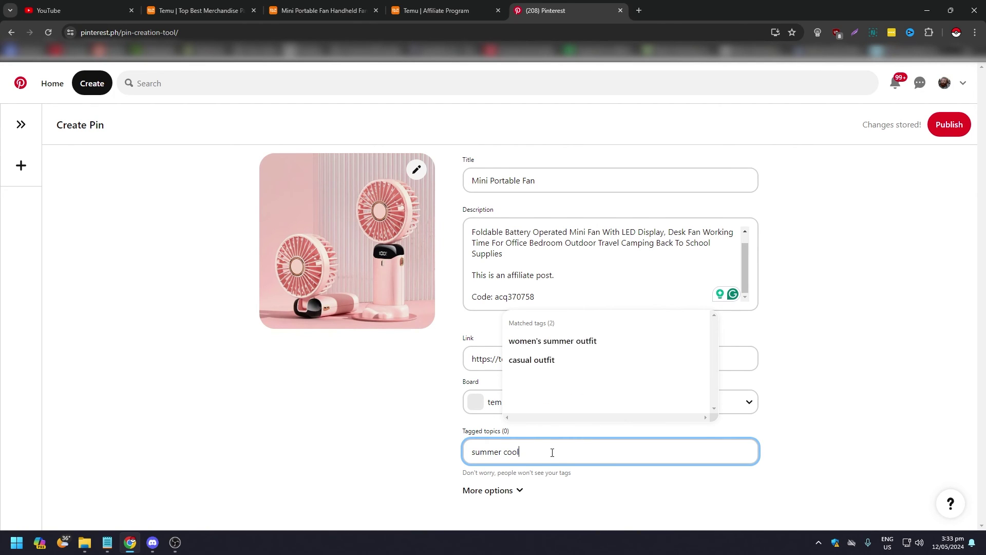
{"action": "key", "text": "ctrl+a"}
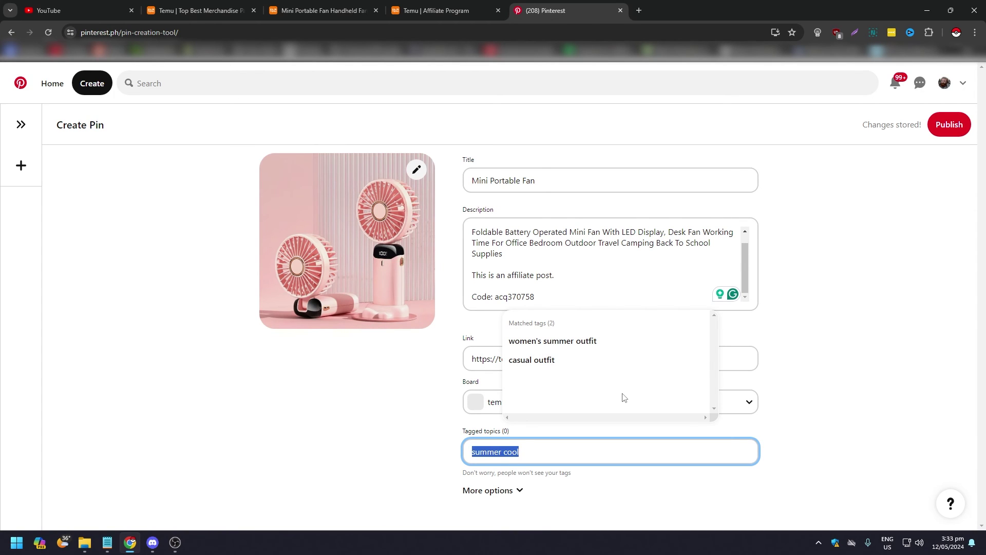
{"action": "type", "text": "mini fan"}
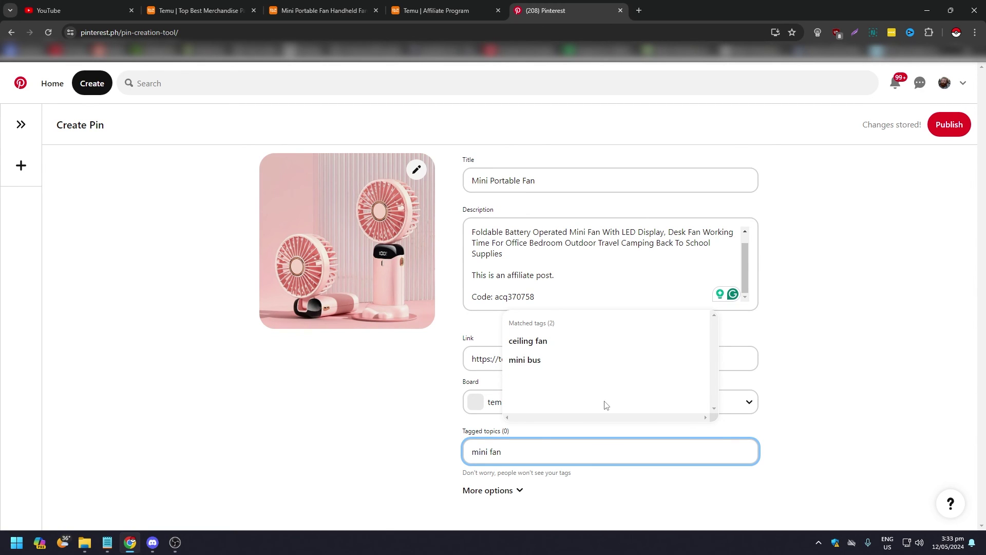
Search the topic tags for "summer gadgets" and tag the pin with Summer Home Decor
{"action": "key", "text": "ctrl+a"}
{"action": "type", "text": "summer gad"}
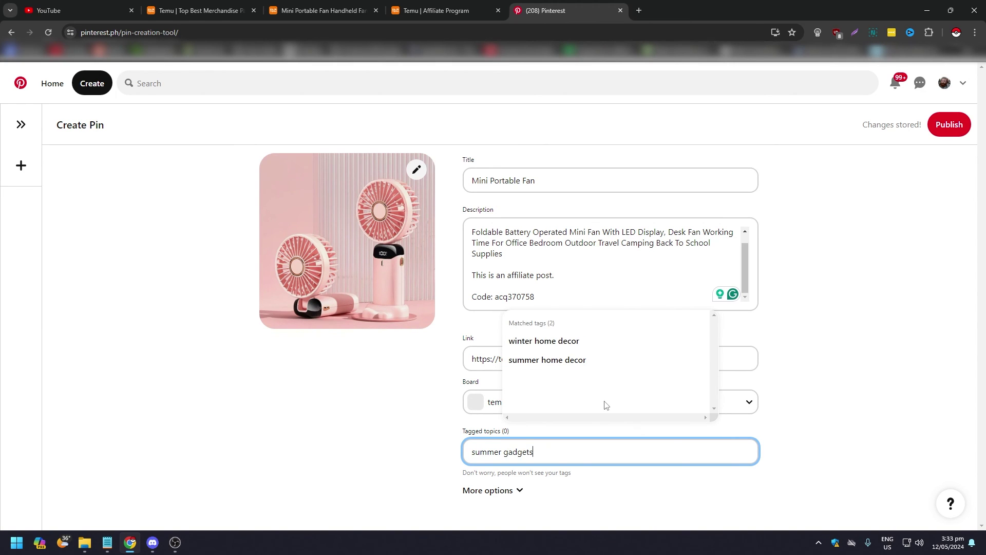
{"action": "left_click", "coordinate": [543, 361]}
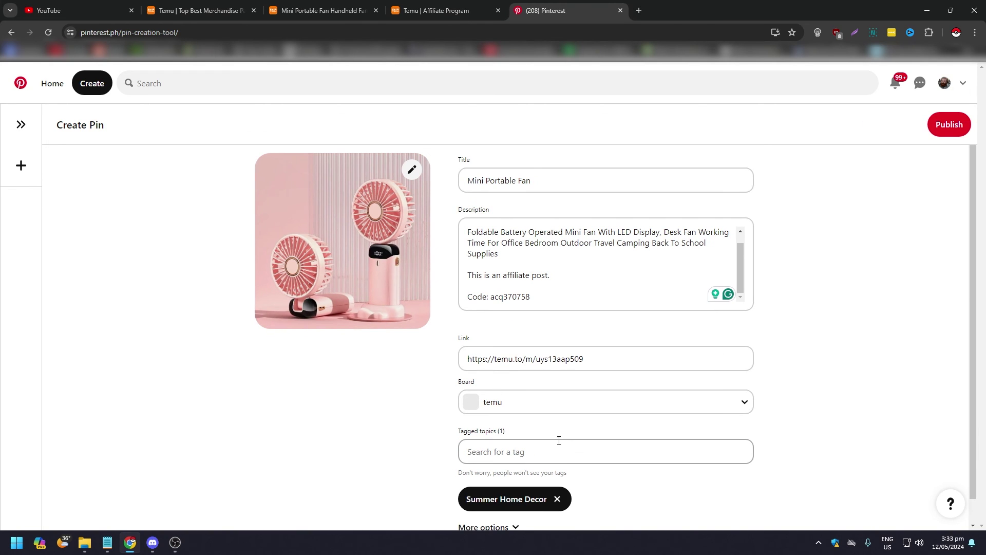
Search the topic tags for "gadget" and "cooling", and add the Air Conditioners tag to the pin
{"action": "left_click", "coordinate": [560, 457]}
{"action": "type", "text": "gadget"}
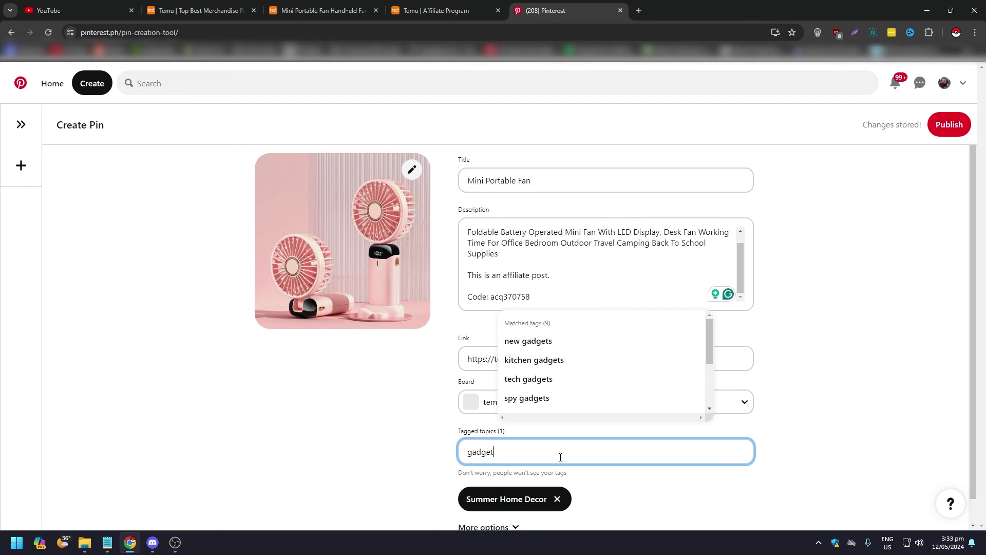
{"action": "key", "text": "BackSpace"}
{"action": "type", "text": "cooling"}
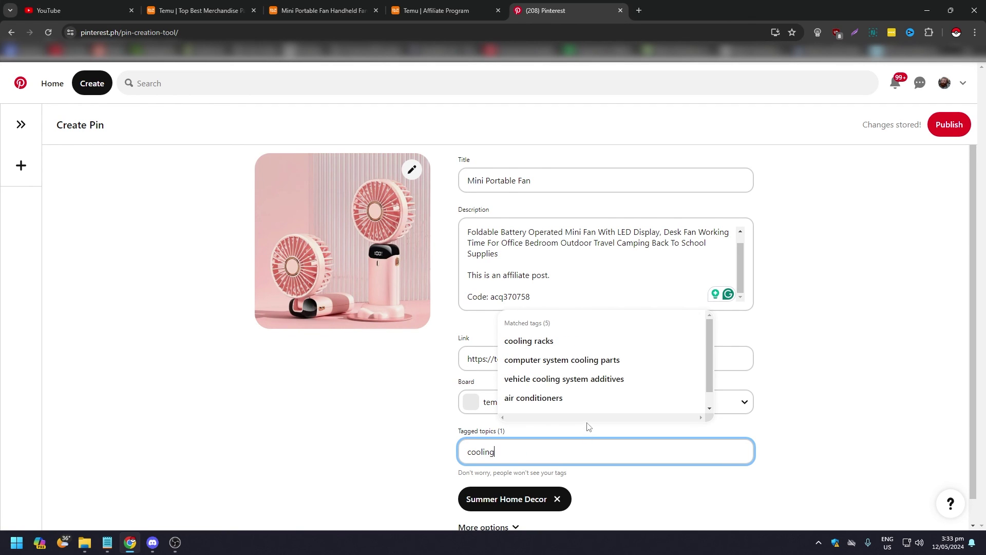
{"action": "left_click", "coordinate": [543, 399]}
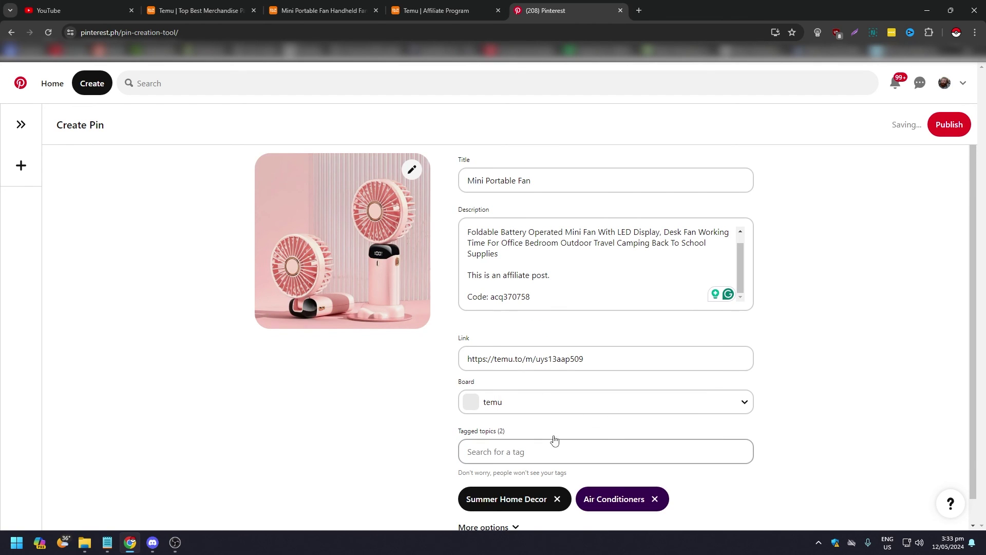
Review the completed Mini Portable Fan pin form and publish the pin
{"action": "scroll", "coordinate": [439, 457], "scroll_direction": "down", "scroll_amount": 1}
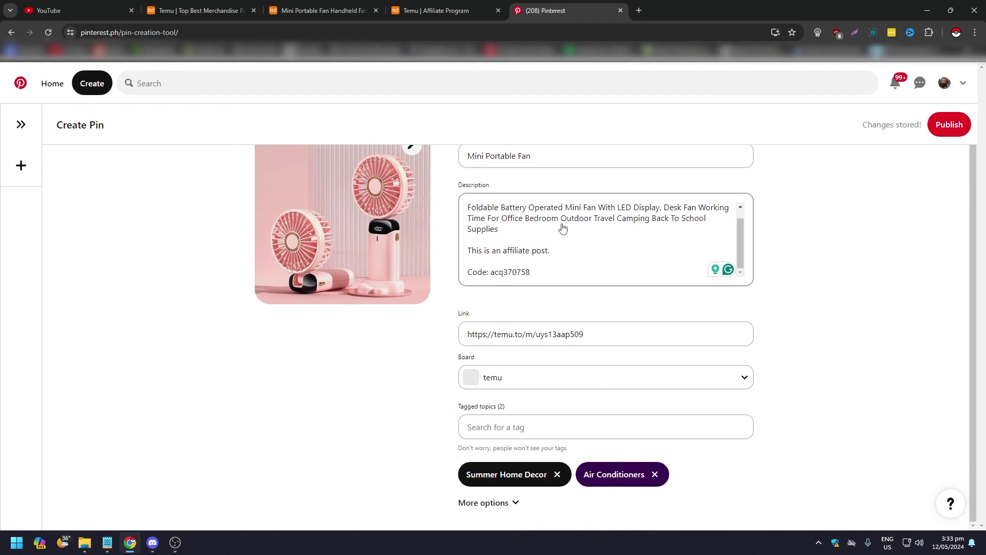
{"action": "scroll", "coordinate": [821, 247], "scroll_direction": "up", "scroll_amount": 1}
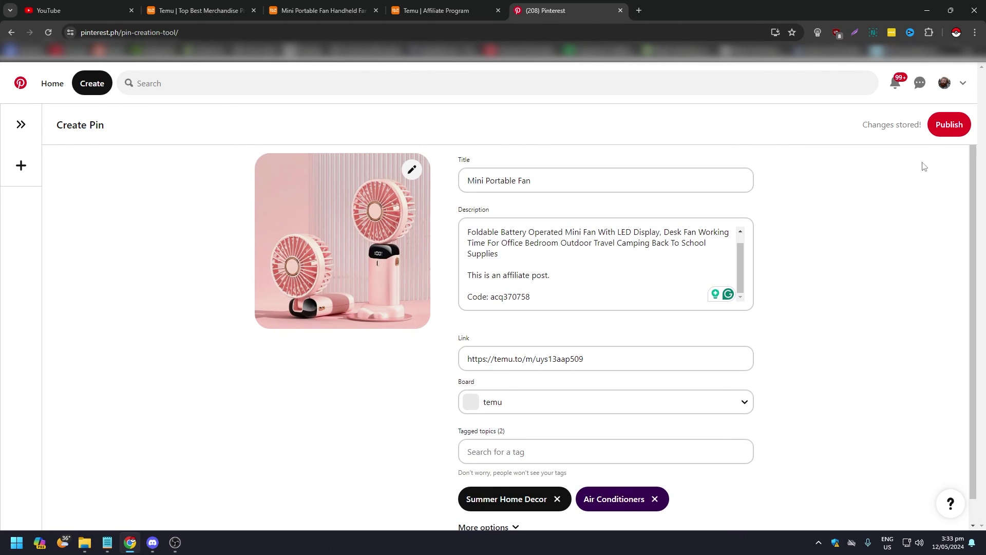
{"action": "left_click", "coordinate": [945, 123]}
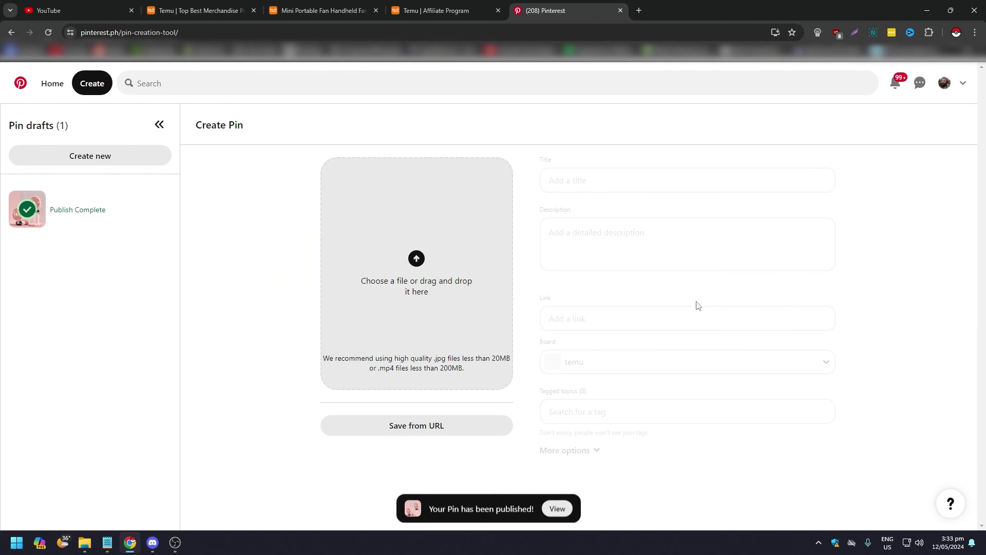
Open the published Mini Portable Fan pin, look over its page and expand the full description
{"action": "left_click", "coordinate": [557, 509]}
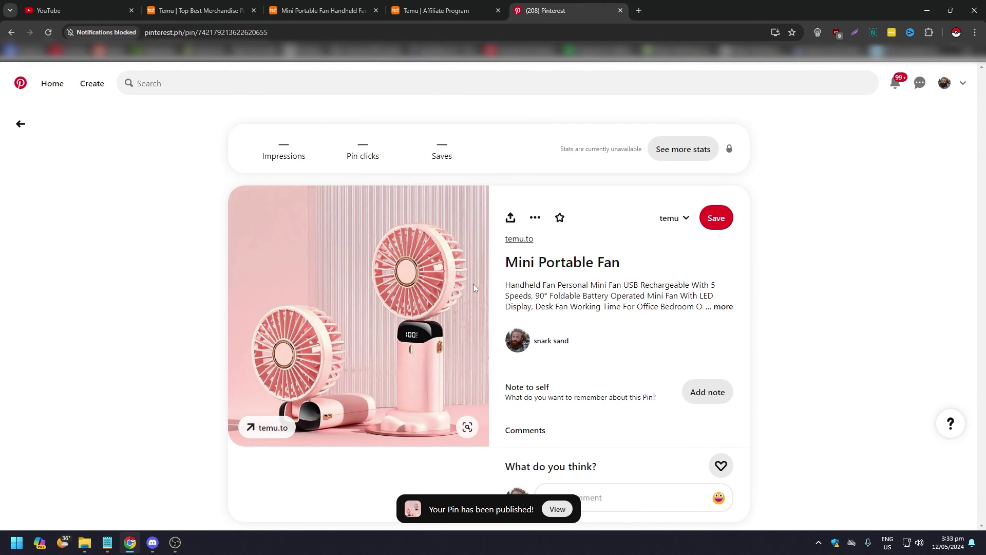
{"action": "scroll", "coordinate": [473, 284], "scroll_direction": "down", "scroll_amount": 2}
{"action": "scroll", "coordinate": [641, 274], "scroll_direction": "down", "scroll_amount": 1}
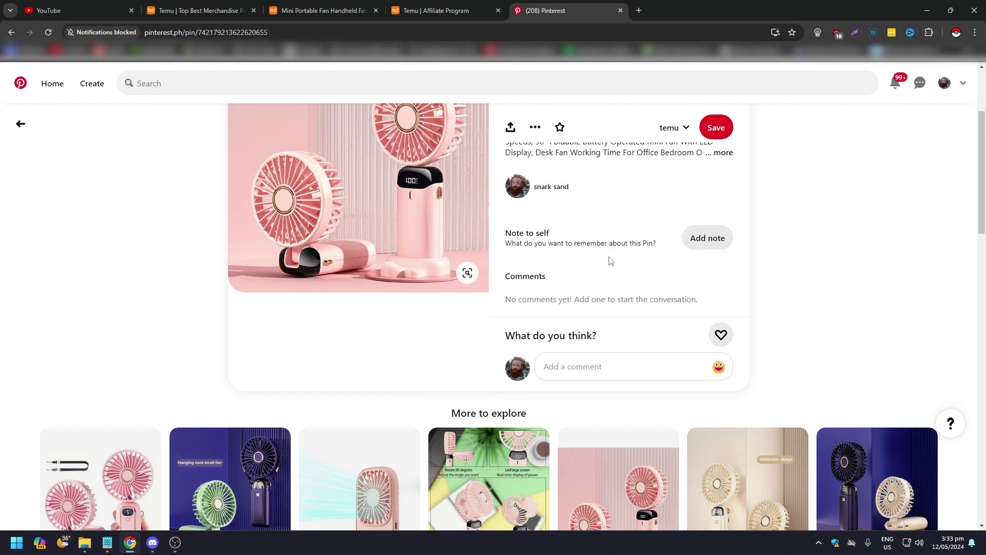
{"action": "scroll", "coordinate": [554, 308], "scroll_direction": "up", "scroll_amount": 2}
{"action": "left_click", "coordinate": [719, 255]}
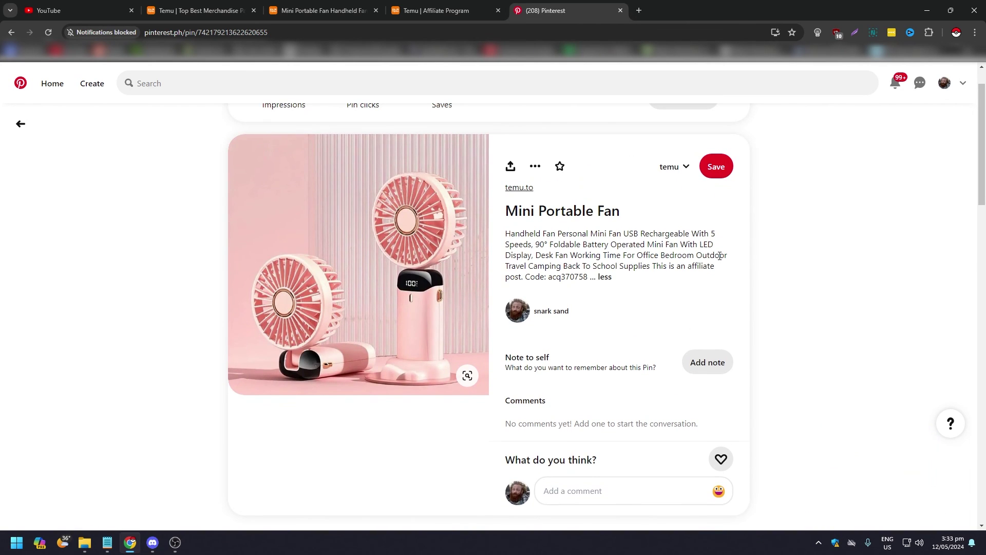